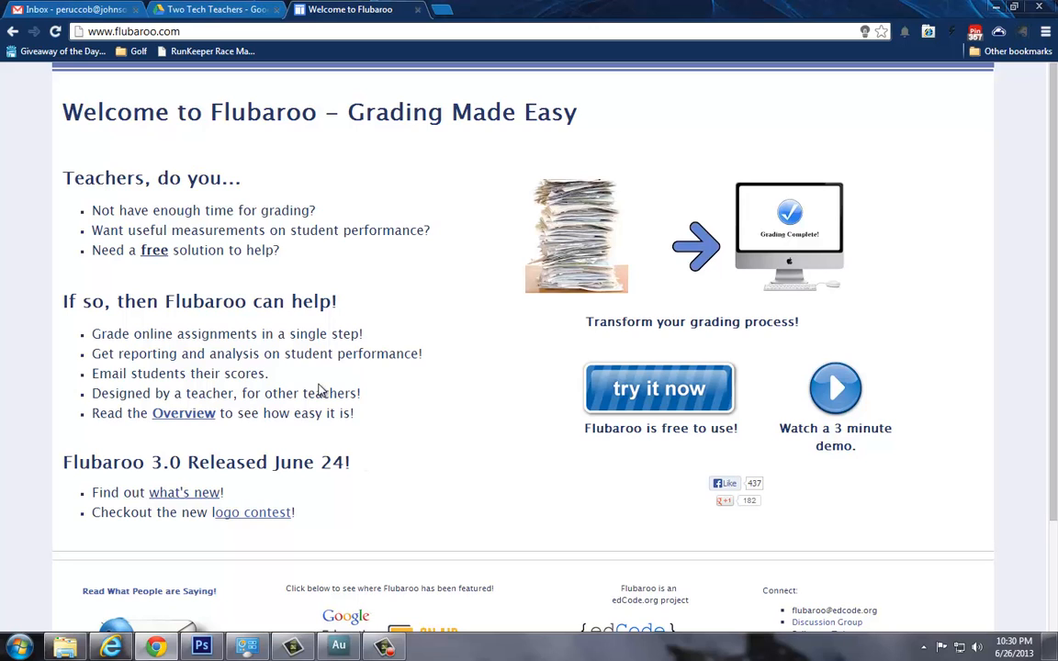
Step: Switch to Google Drive and create a form titled "Quiz" with the Default theme in the Two Tech Teachers folder
click(213, 9)
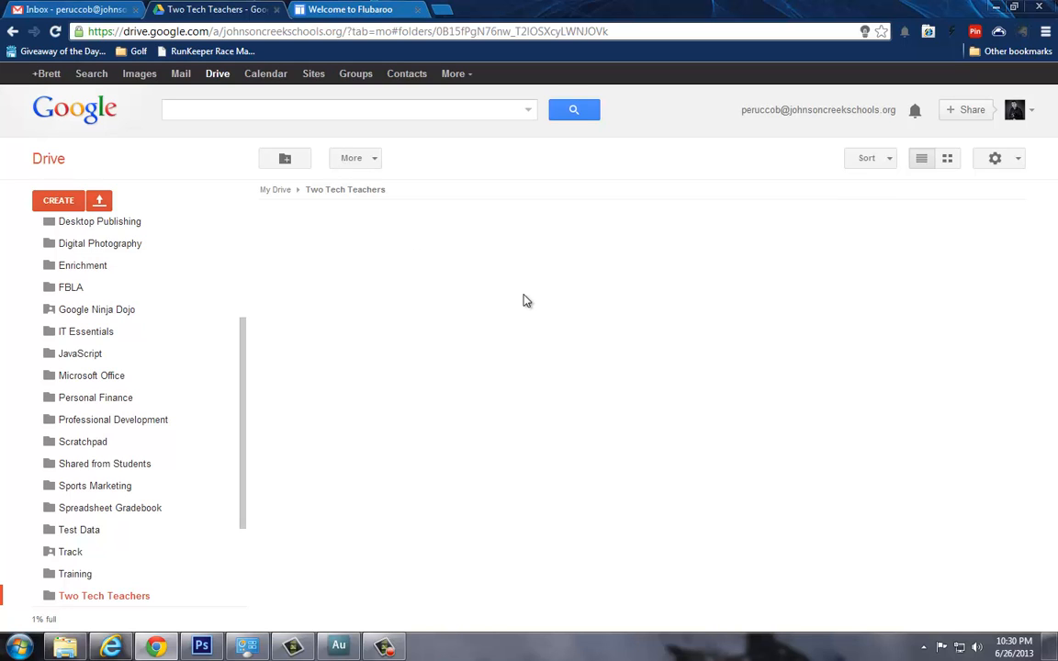
click(59, 204)
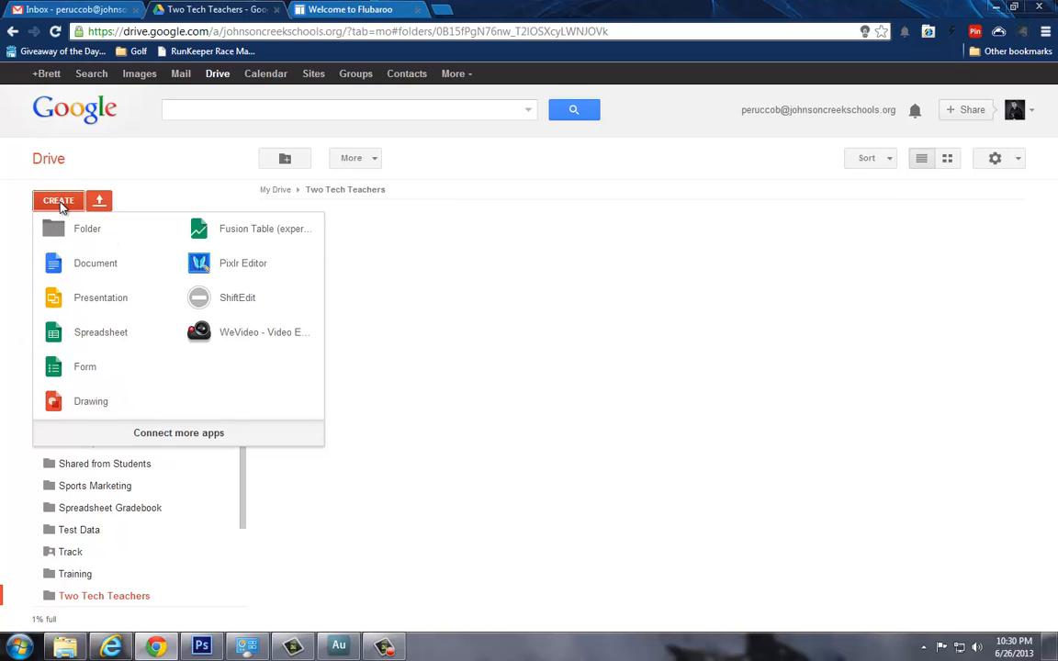
click(116, 374)
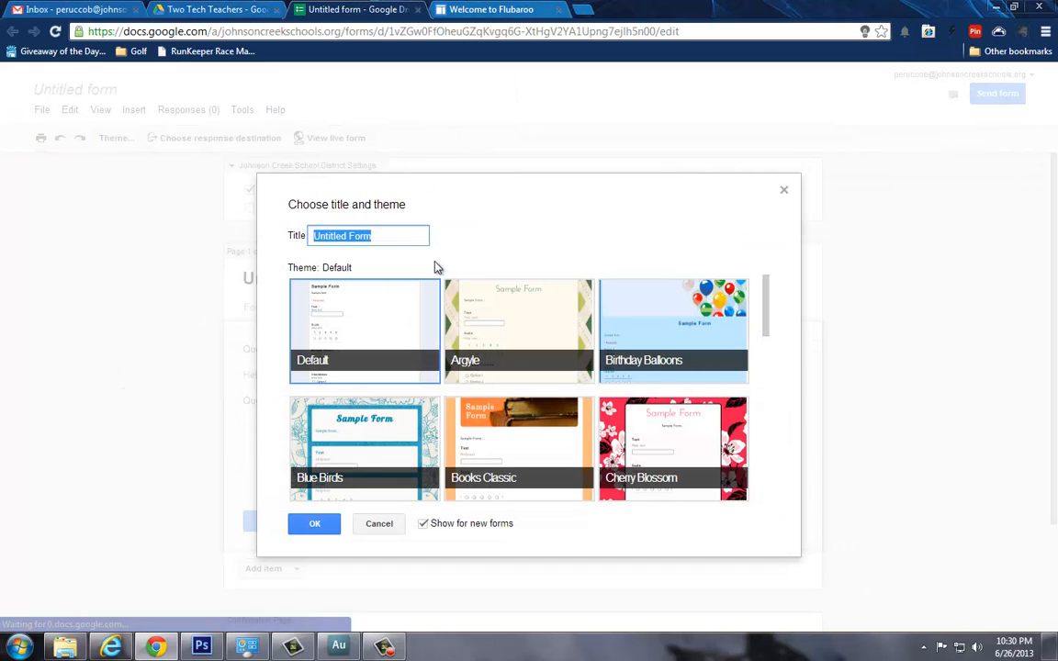
text(Quiz)
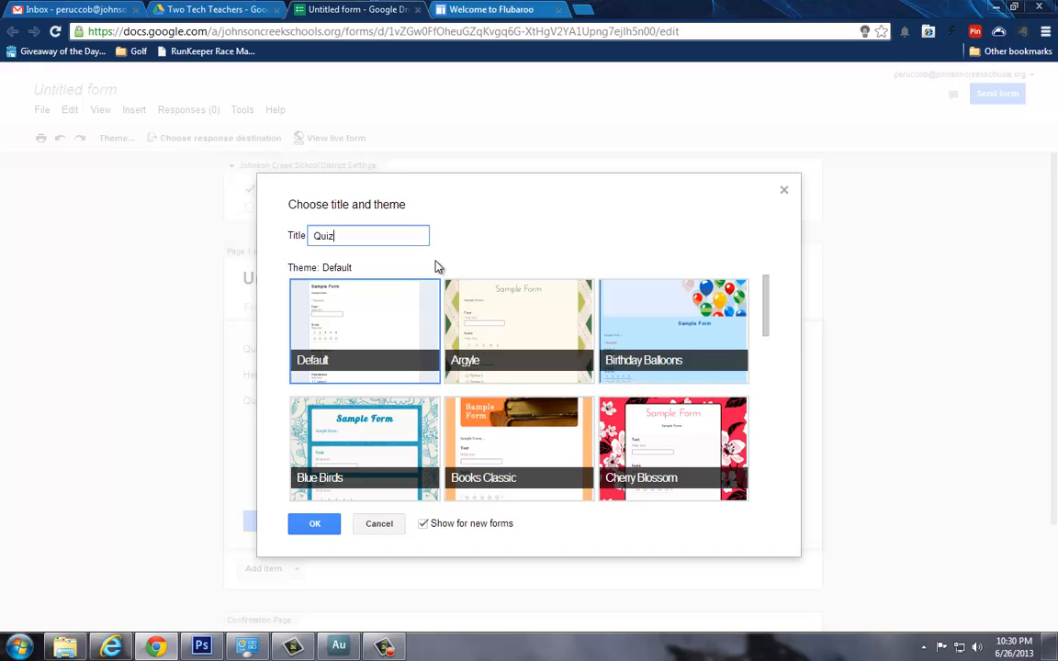
click(317, 524)
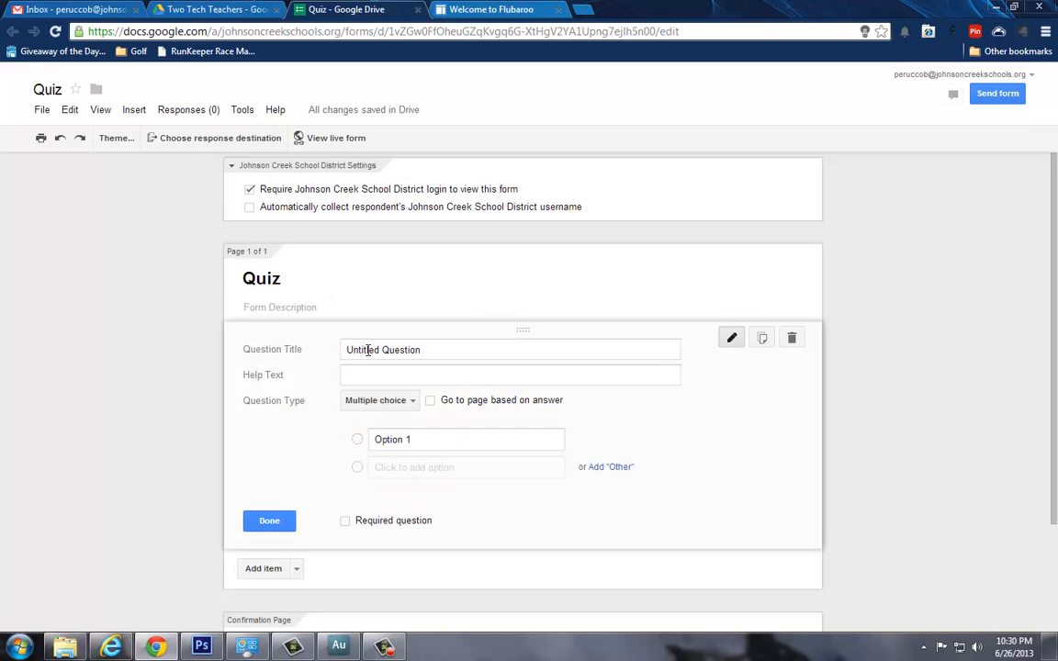
Step: Enable automatic collection of respondents' usernames and make the first question a Text item titled "What is your name?"
click(251, 209)
click(420, 349)
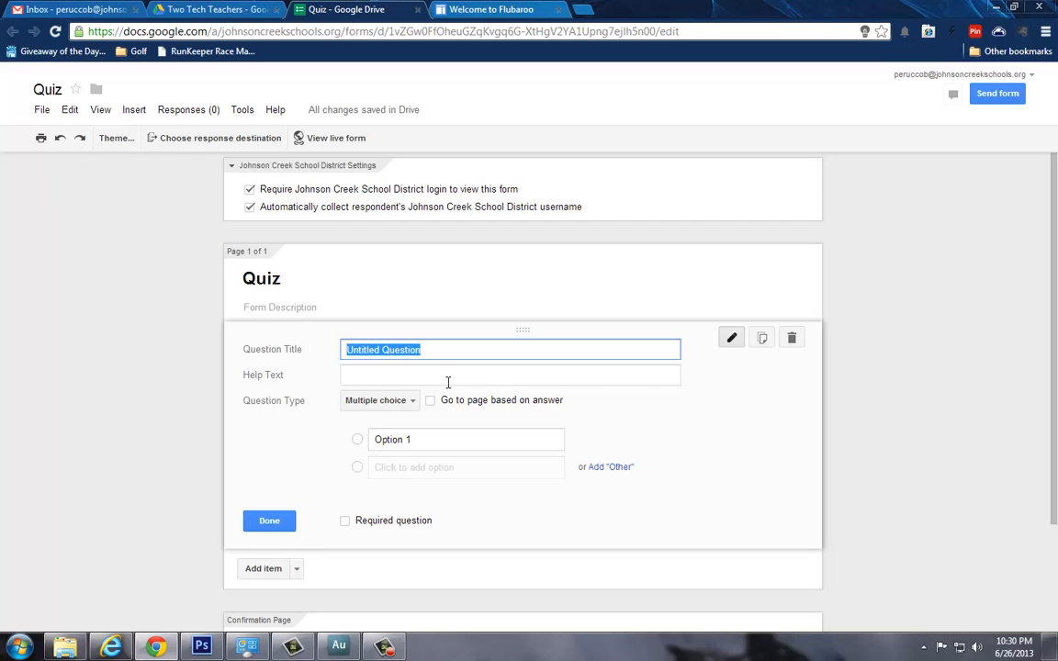
text(What is your name?)
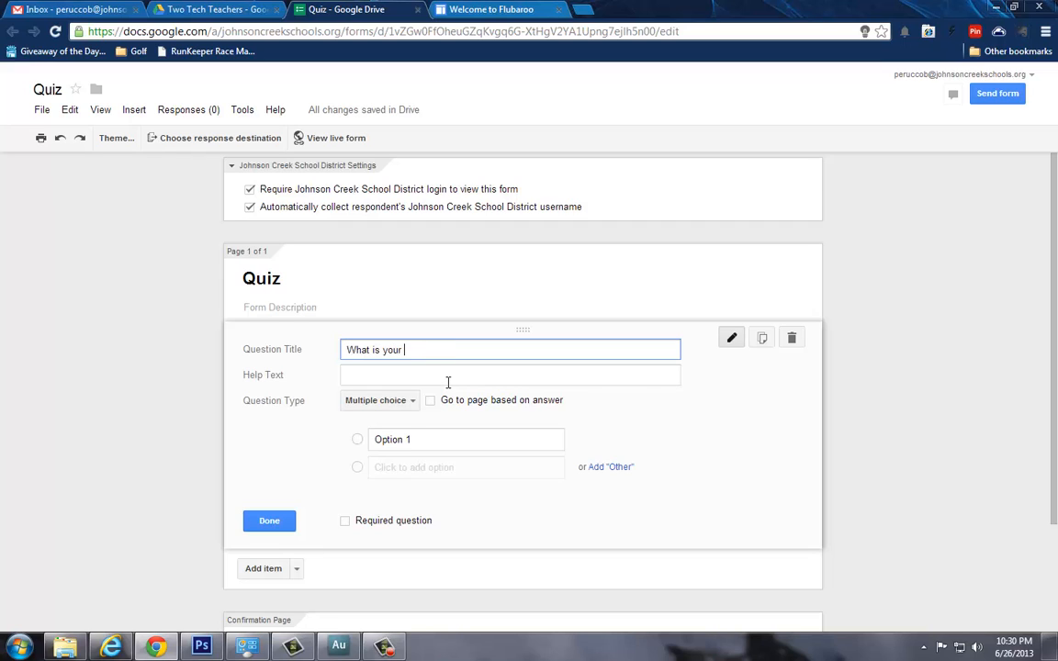
click(400, 400)
click(399, 364)
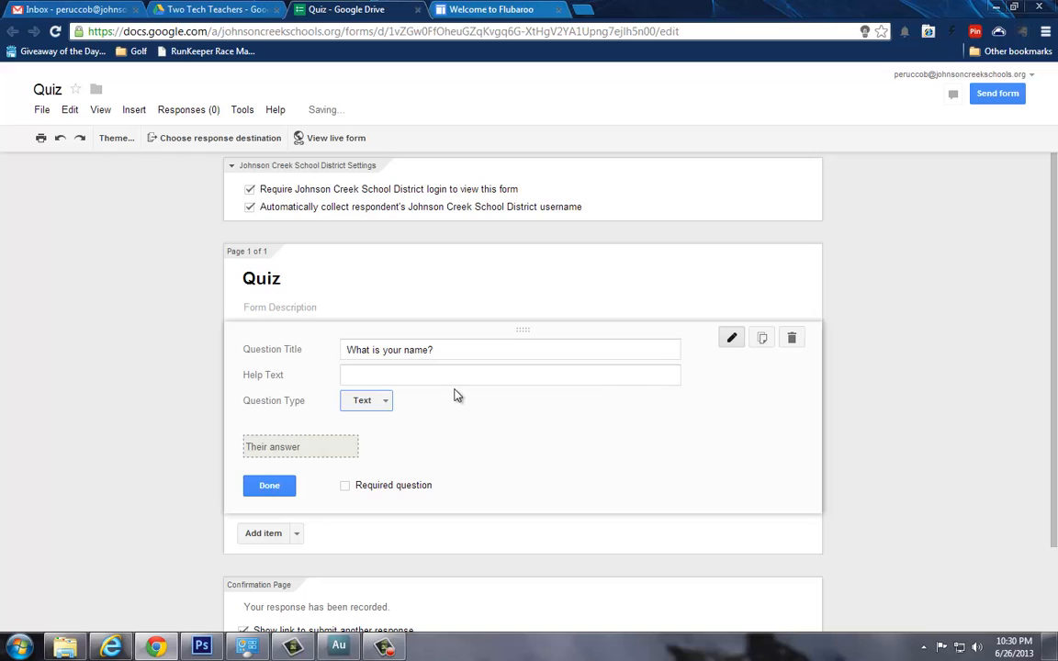
Step: Add a second question titled "What class period are you in?" with the Choose from a list type
click(272, 542)
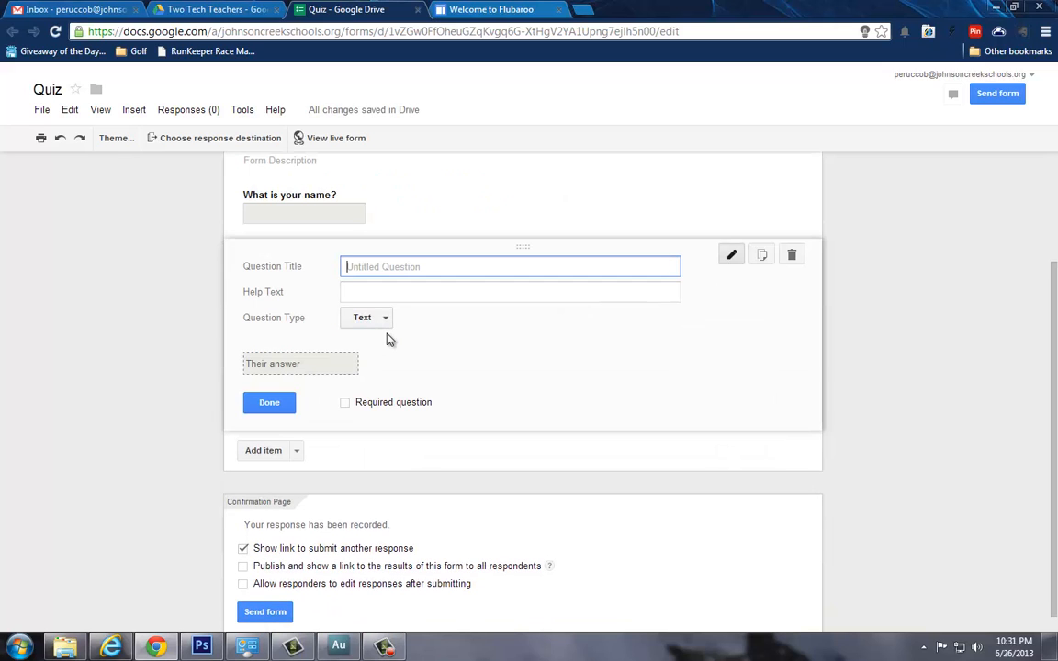
text(What class period are you in?)
click(377, 318)
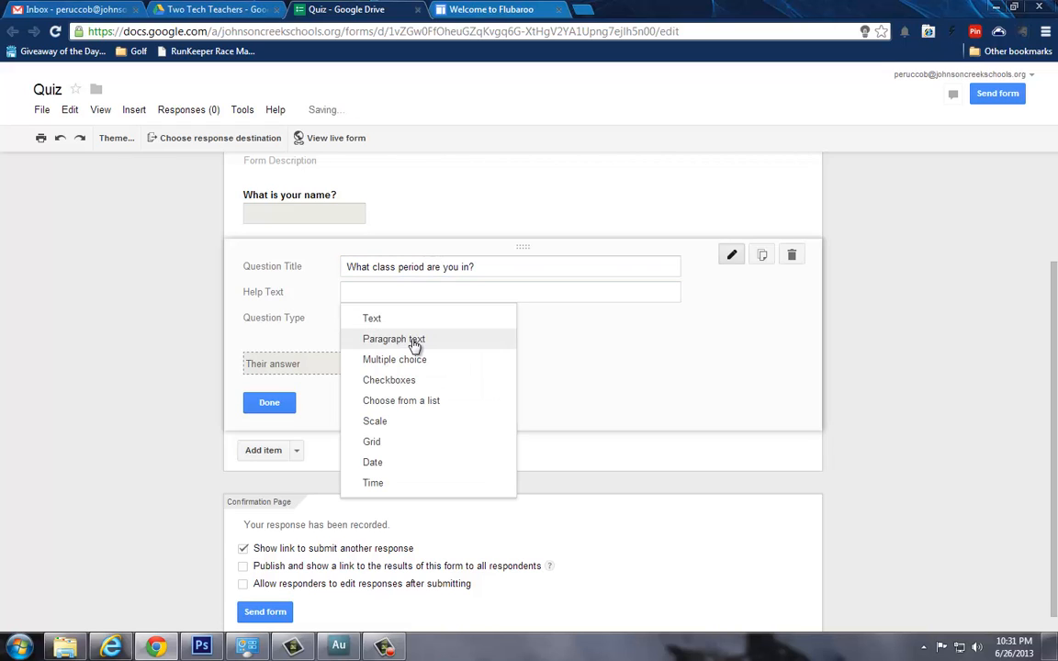
click(432, 400)
Step: Fill the class period list with six options, from "1st Period" through "6th Period"
text(1st Period)
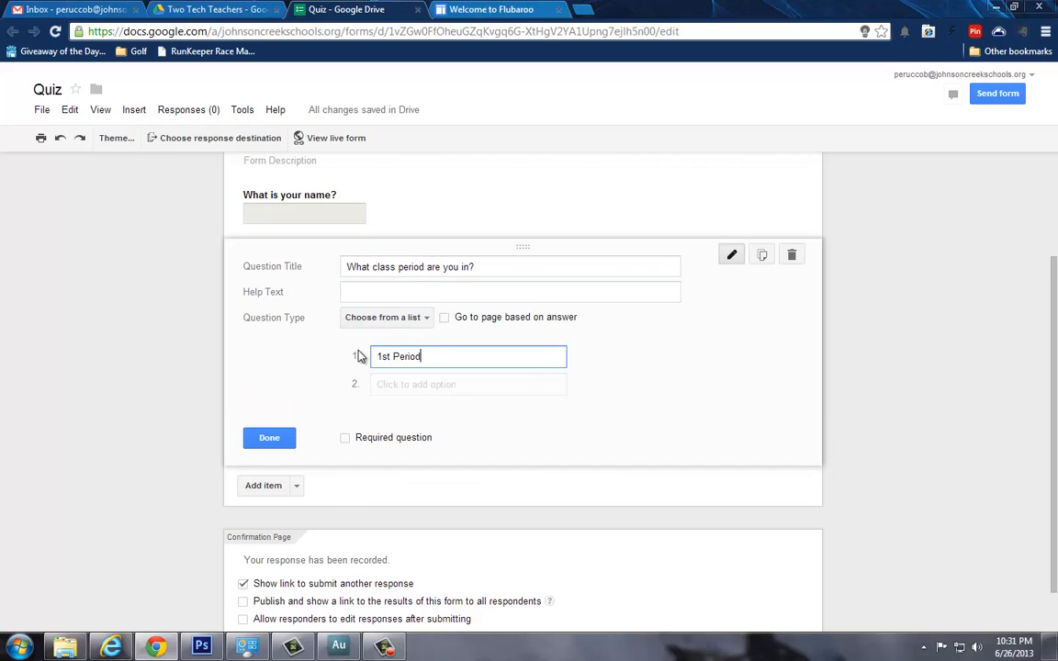
click(437, 383)
text(2nd Period)
click(426, 412)
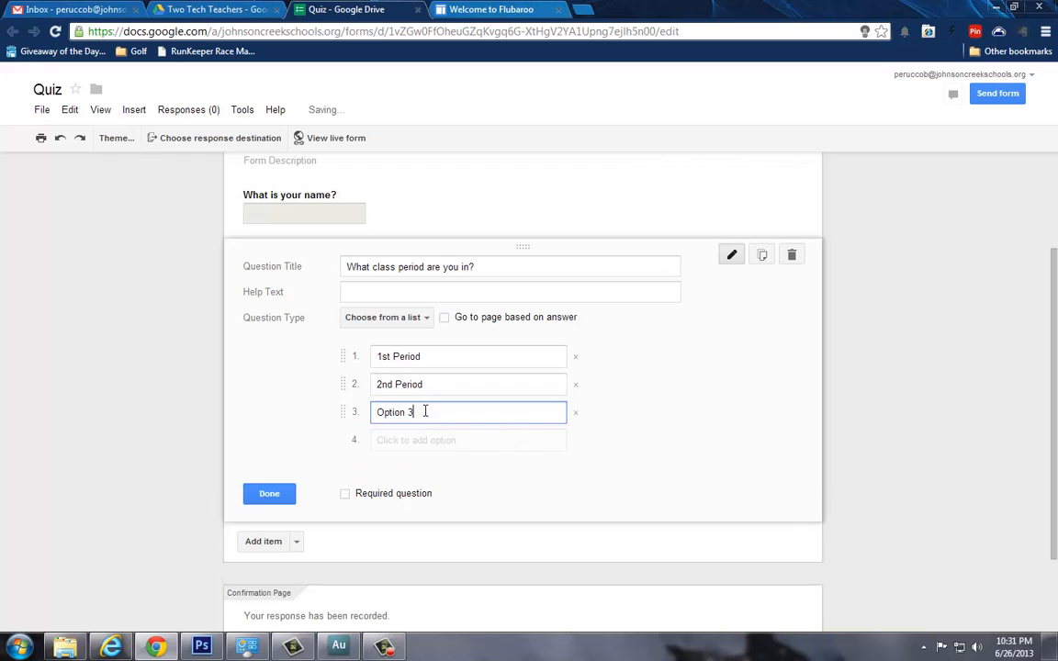
text(3rd Period)
key(Return)
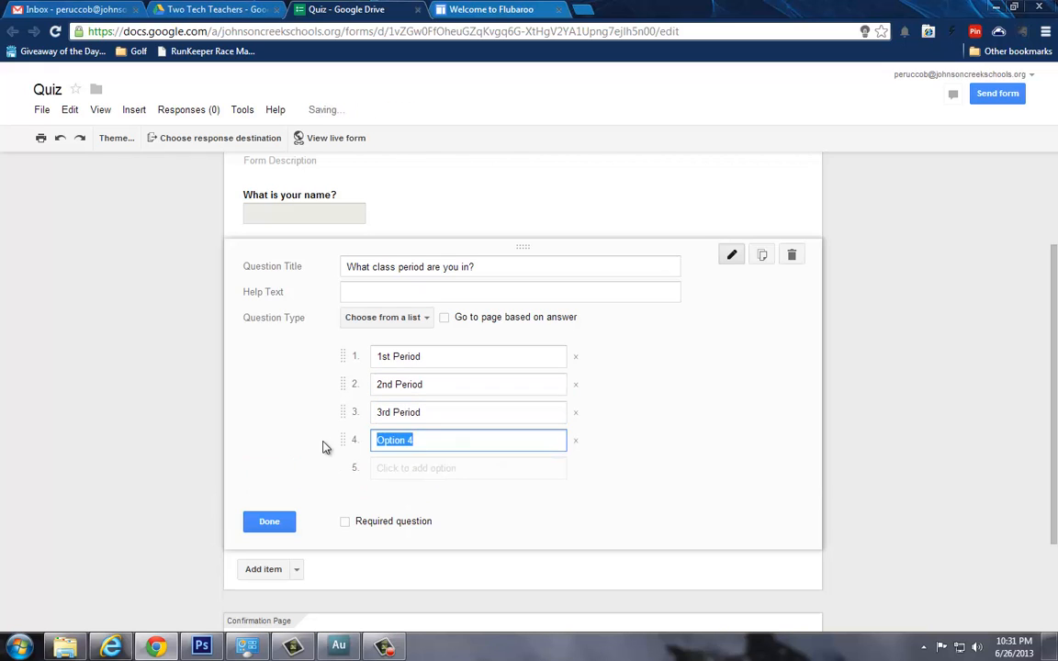
text(4th Period)
click(427, 468)
text(5th Period)
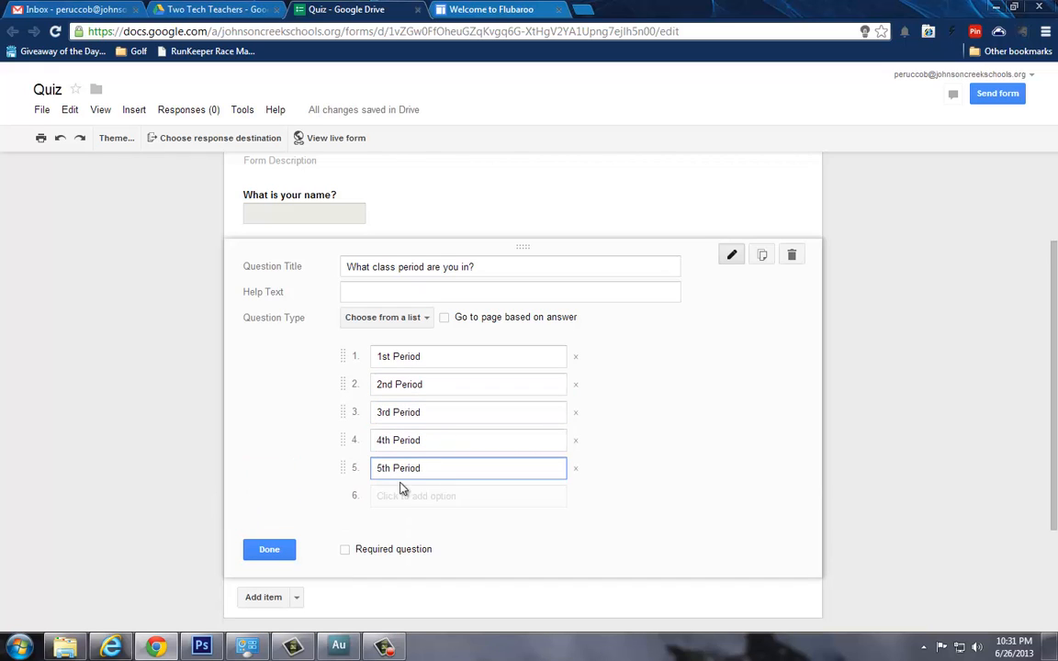
click(400, 492)
text(6th Period)
Step: Add a Multiple choice question "What shape is the moon?" with the options "Round" and "Flat"
scroll(303, 515, down, 2)
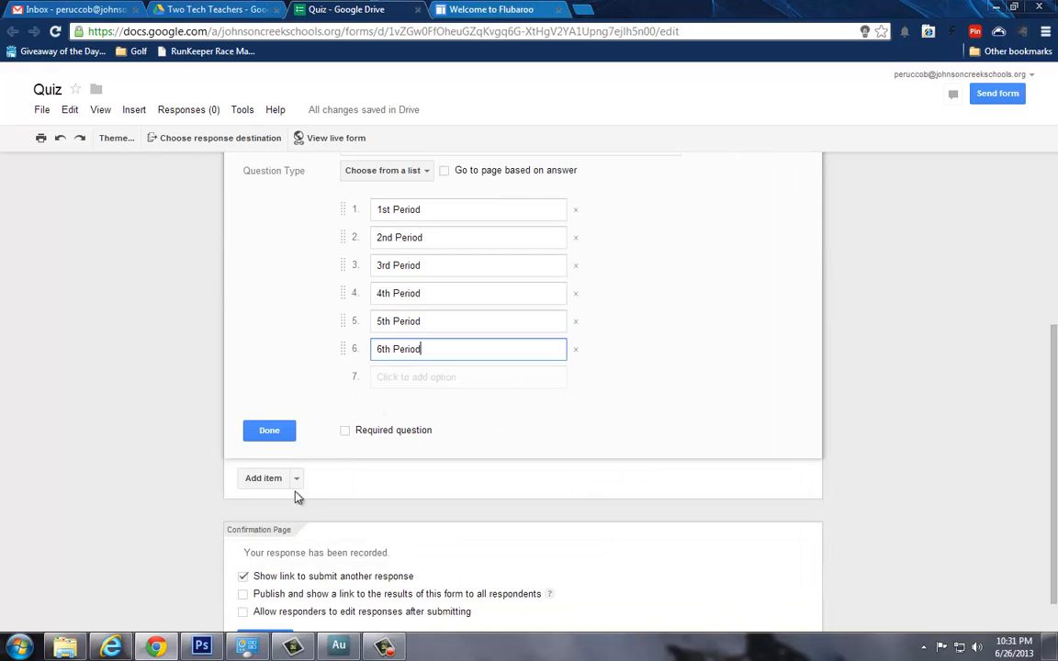
click(275, 478)
text(What sha)
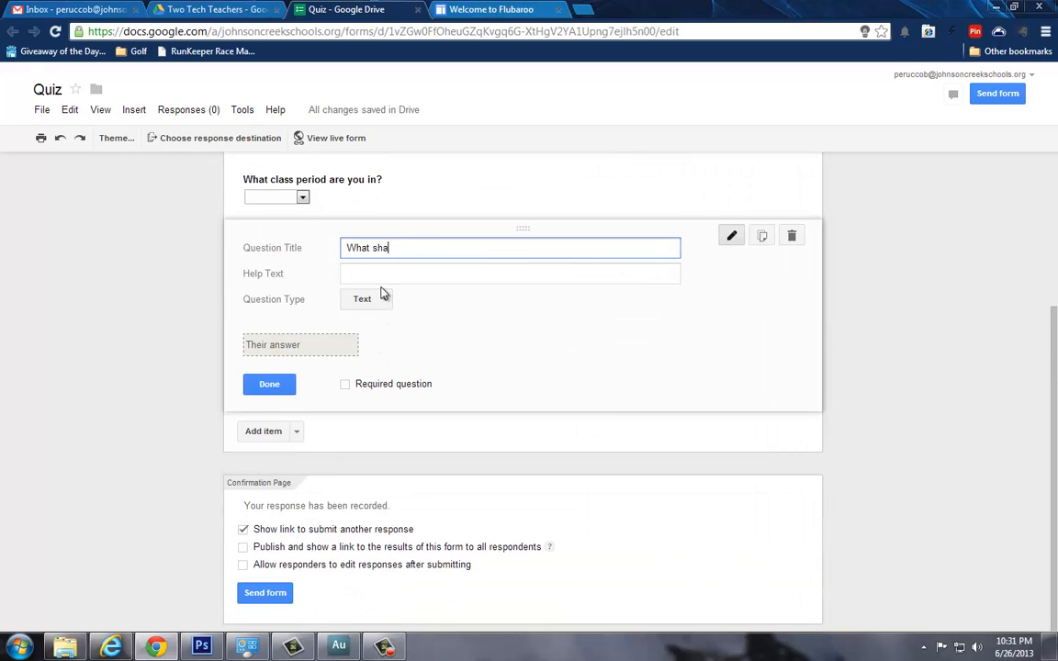
text(pe is the moon?)
click(384, 299)
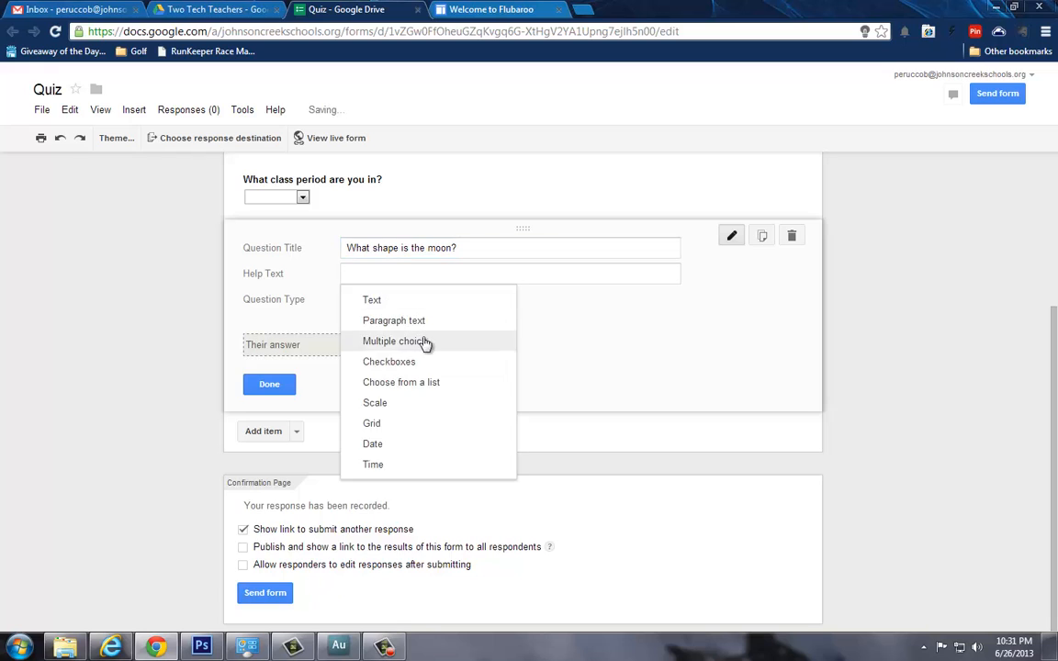
click(427, 341)
text(Round)
click(431, 364)
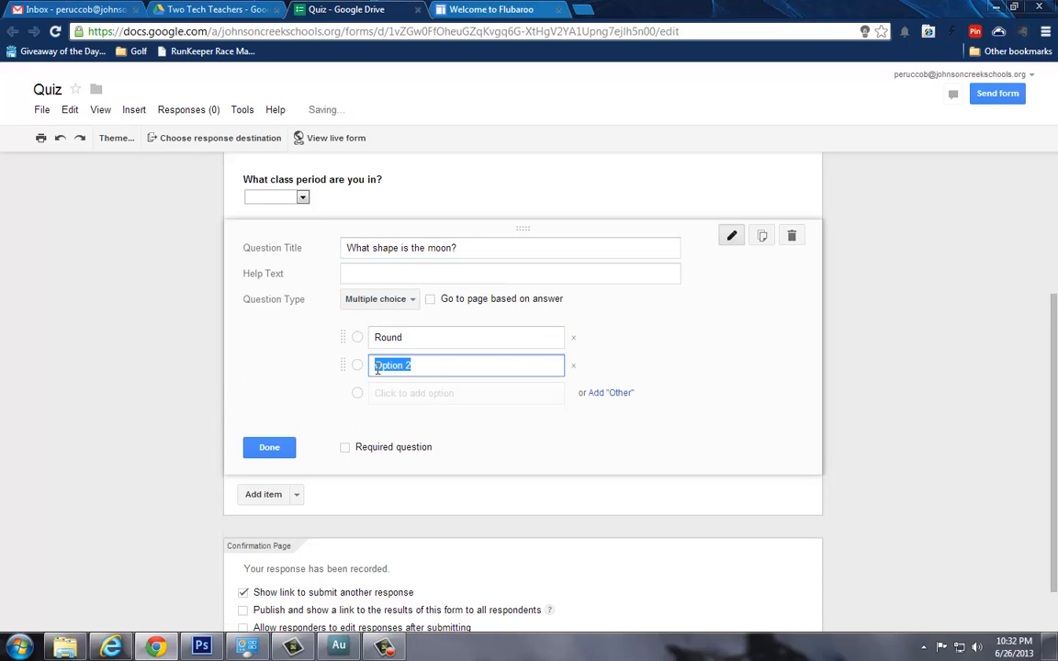
text(Flat)
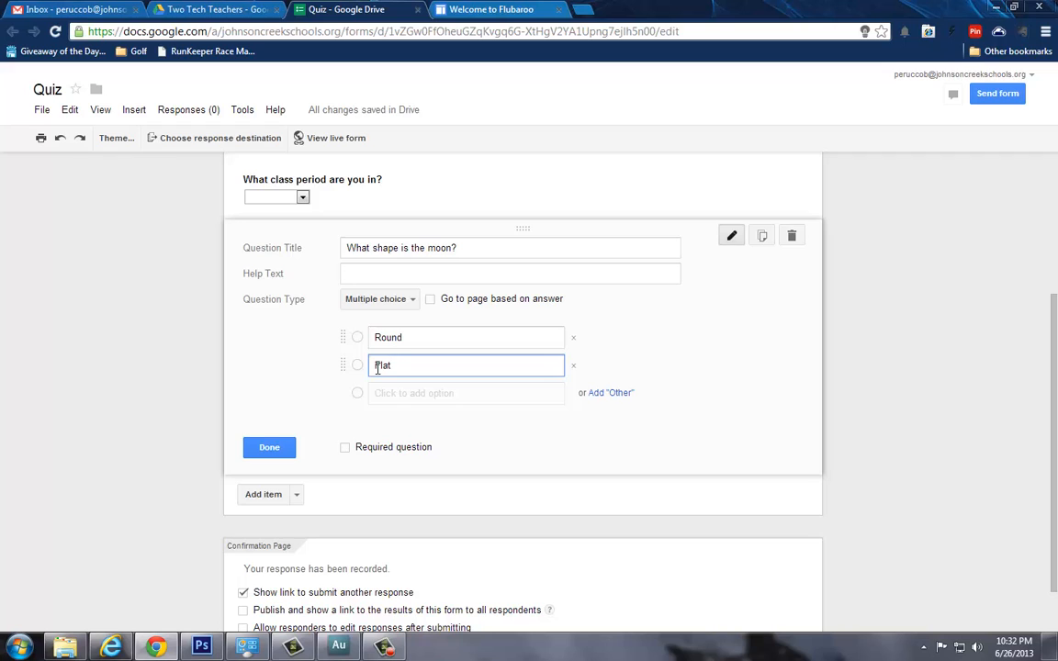
Step: Add a Multiple choice question titled "What is the capital of Wisconsin?"
key(Return)
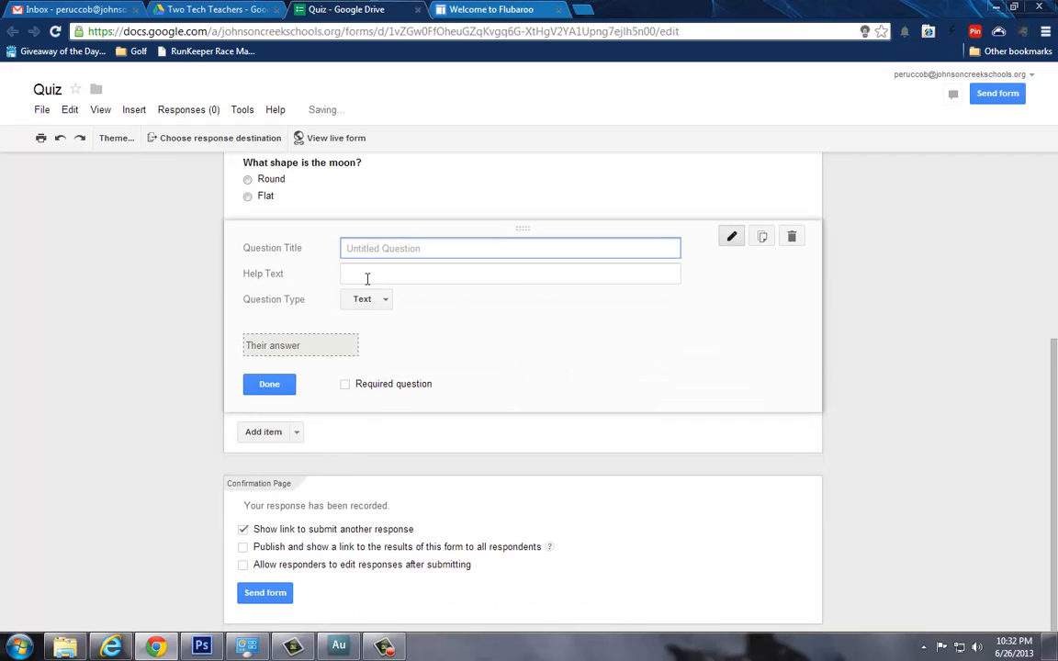
text(What is the capital of Wisconsin?)
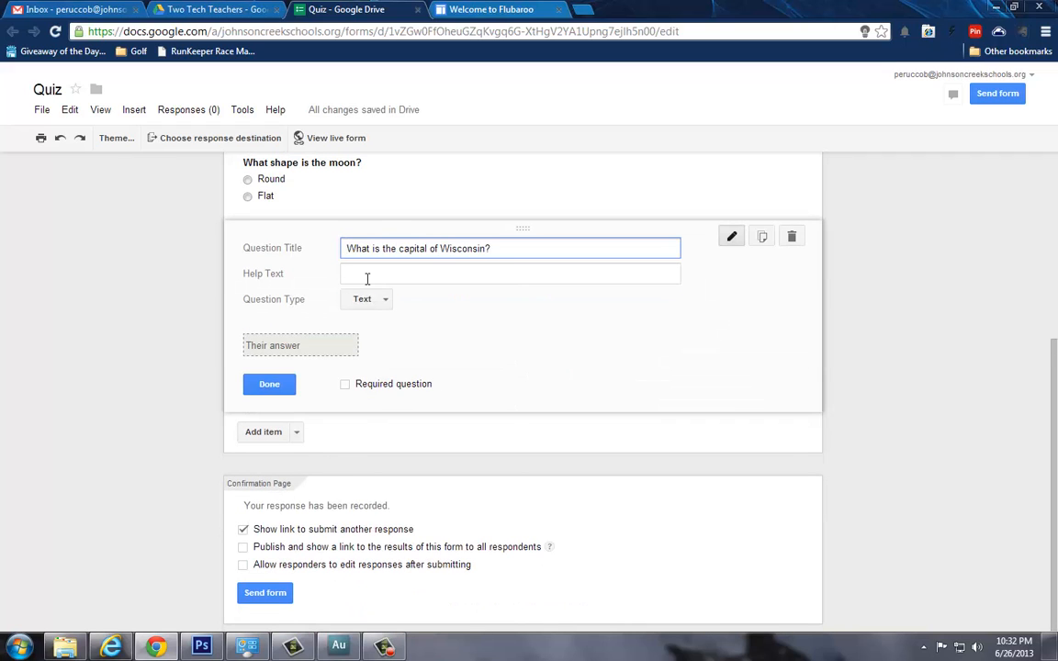
click(368, 298)
click(440, 340)
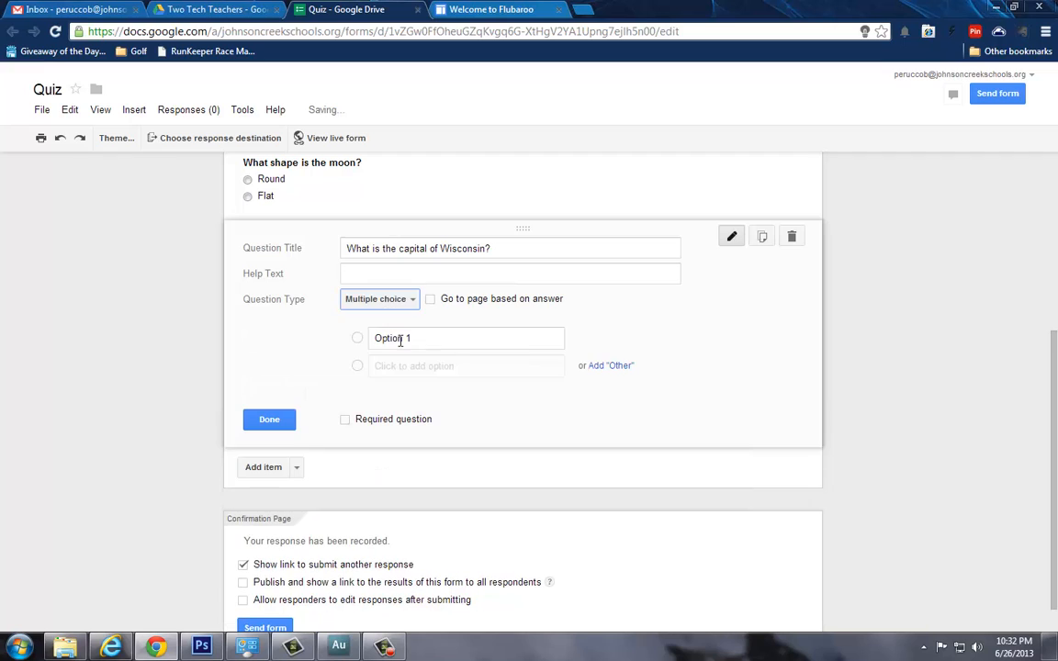
Step: Enter "Madison" and "Lansing" as the answer options of the Wisconsin capital question
click(439, 341)
text(Maidson)
key(BackSpace)
key(BackSpace)
key(BackSpace)
key(BackSpace)
key(BackSpace)
text(dison)
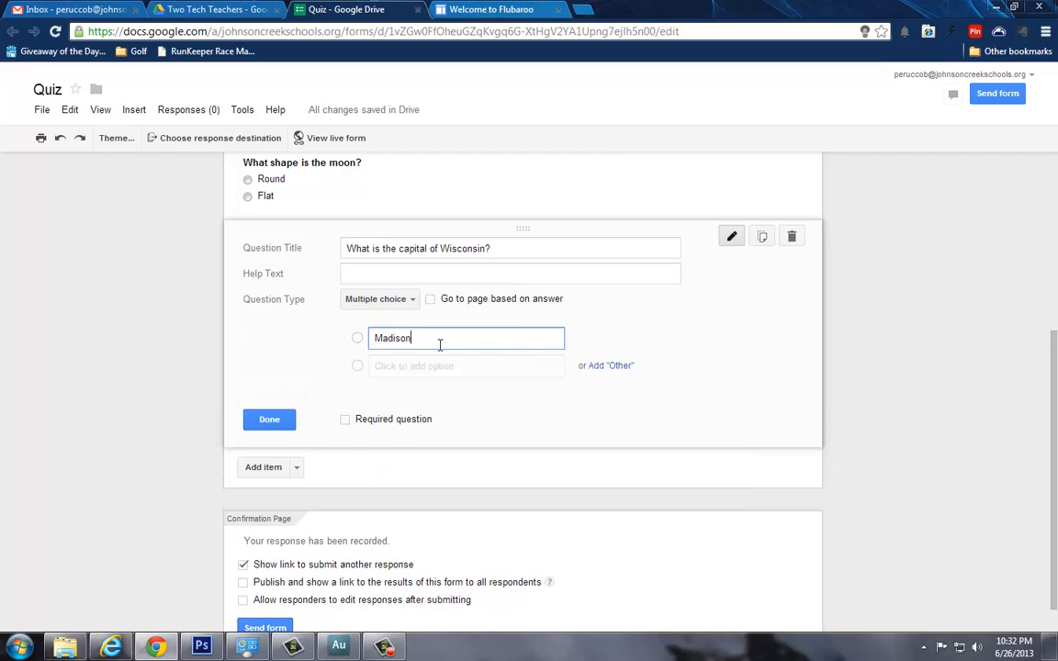
key(Return)
text(Lansing)
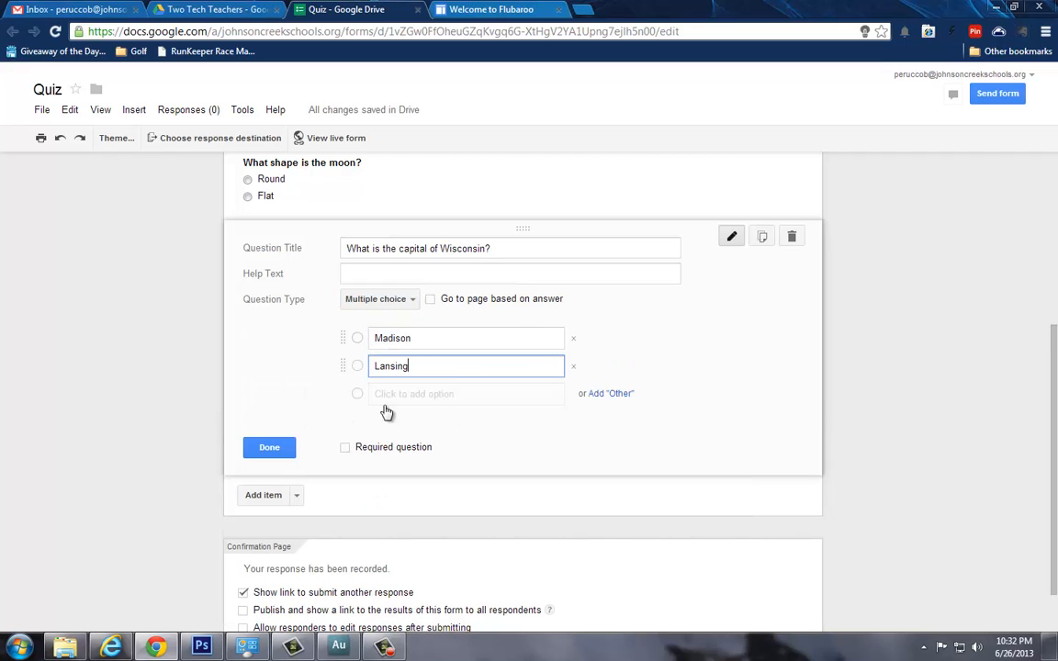
Step: Add a Multiple choice question "What is 2*6" with the options 3, 4, 12 and 18
click(268, 495)
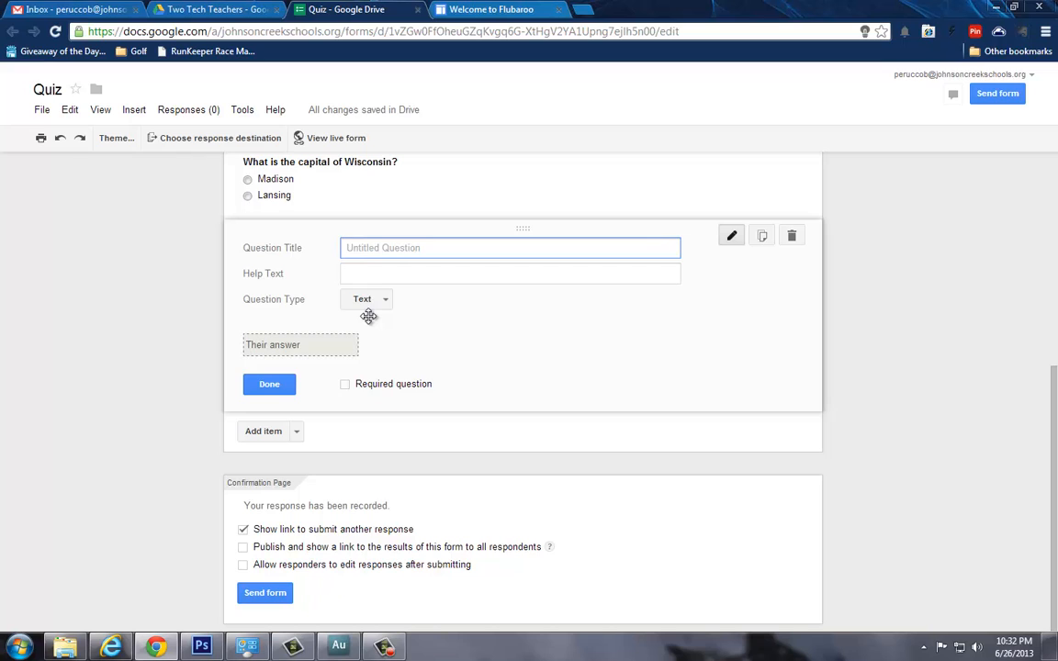
text(What is 2*6)
click(367, 299)
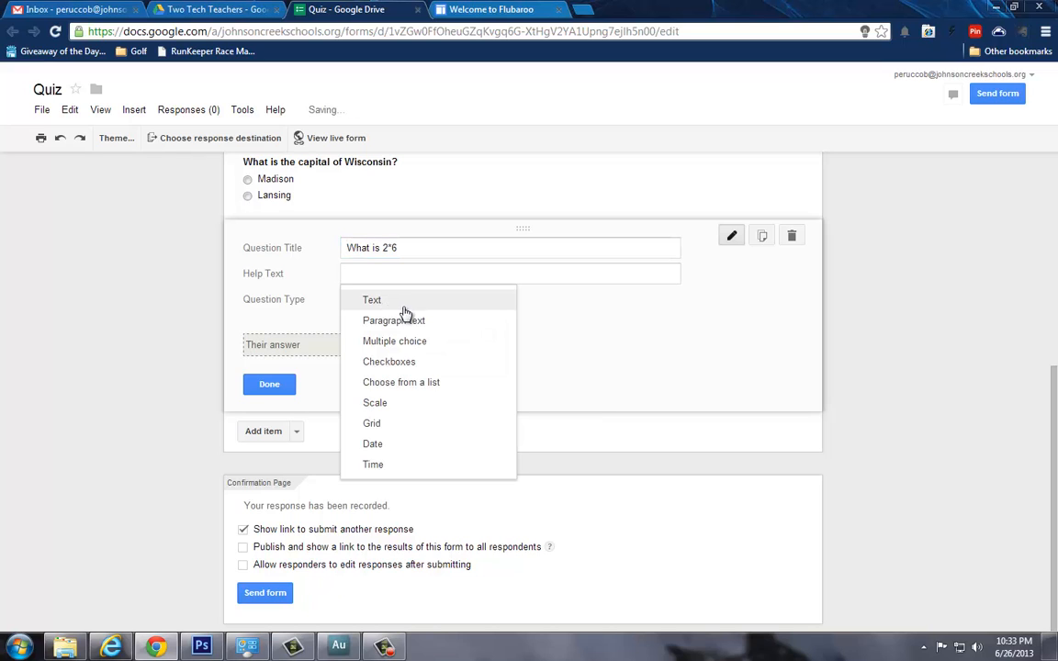
click(439, 343)
text(3)
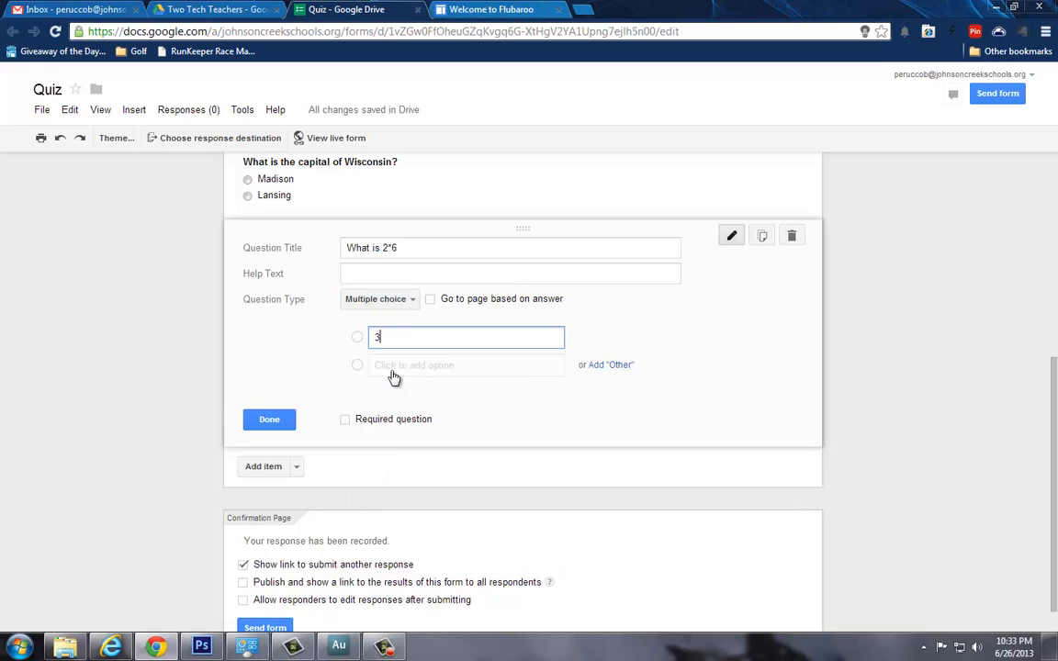
click(393, 369)
text(4)
key(Return)
text(12)
key(Return)
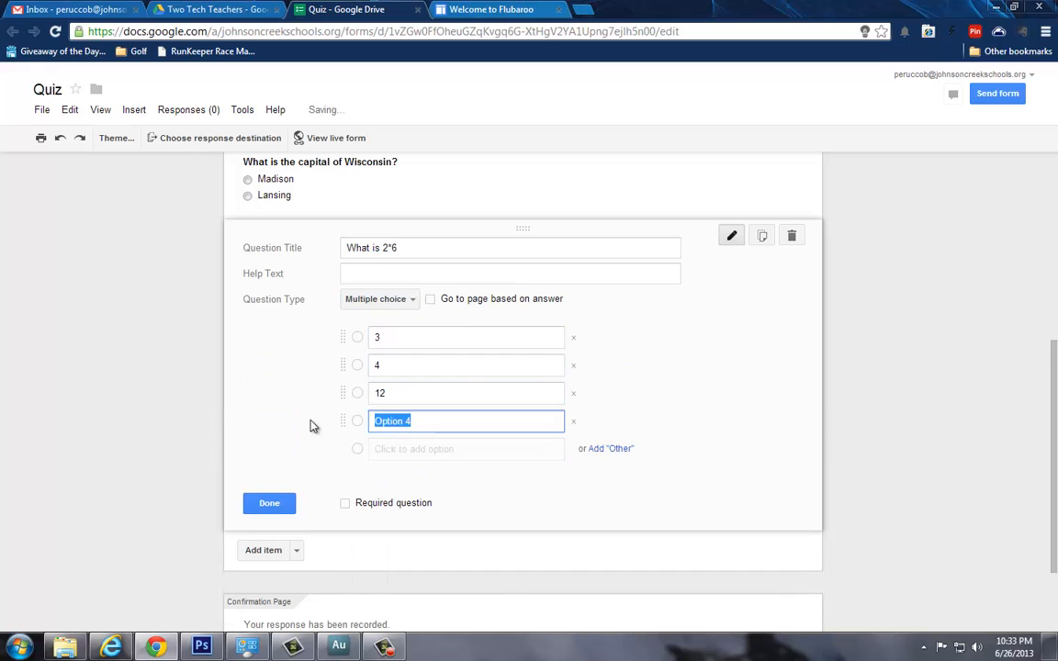
text(18)
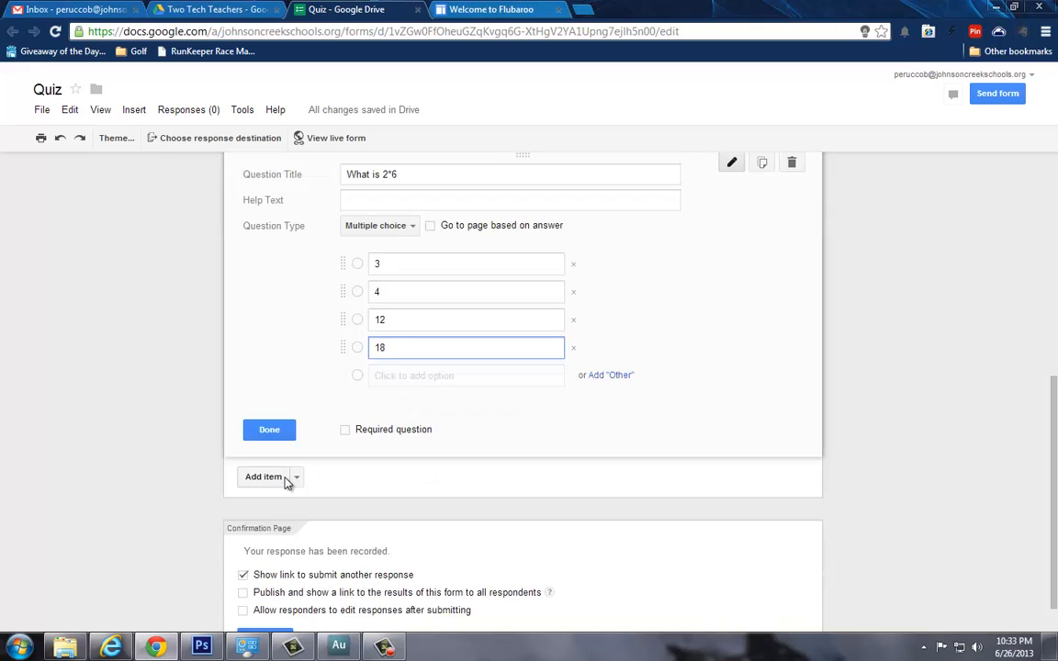
Step: Add a question titled "How many legs does a dog have?" with the Choose from a list type
click(280, 480)
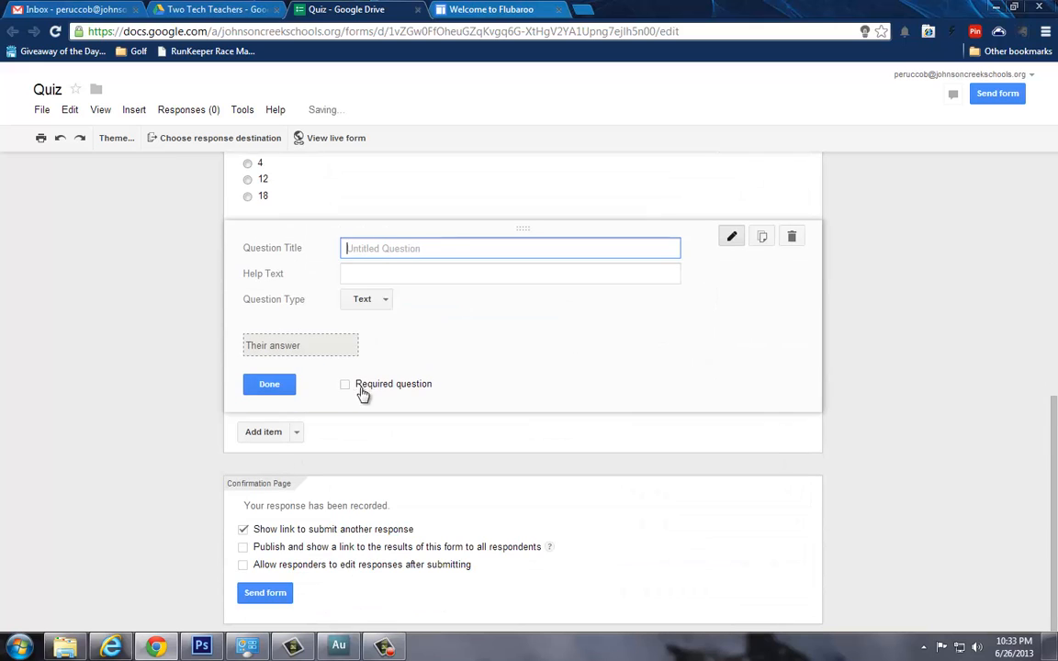
text(How many legs does a dog have?)
click(385, 299)
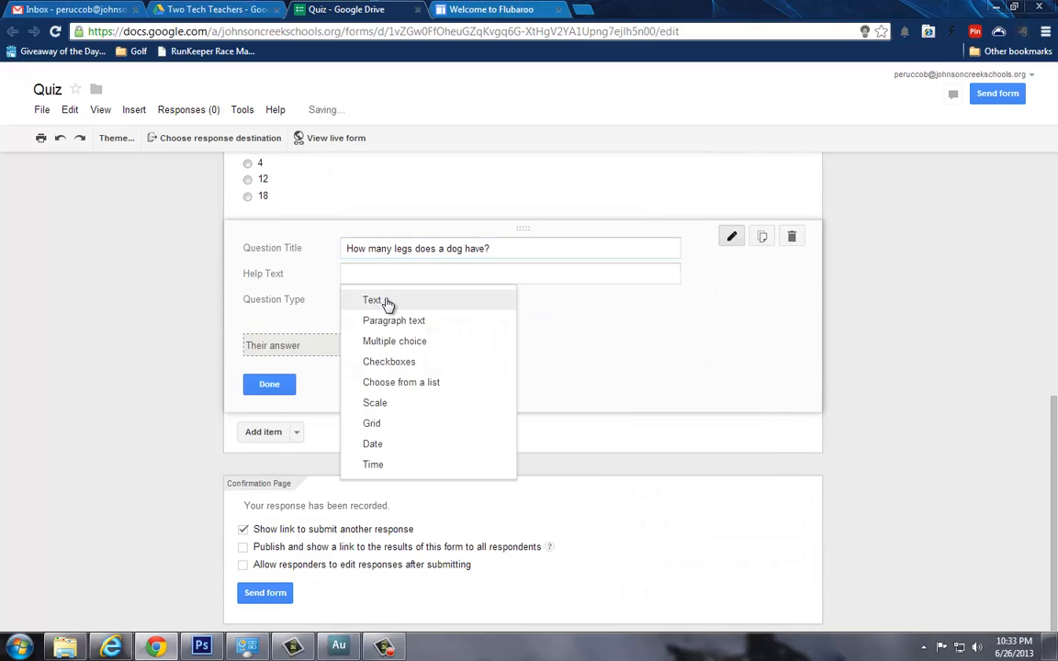
click(447, 387)
Step: Enter 1, 2, 3 and 4 as the list options of the dog legs question and finish editing it
text(1)
click(379, 366)
text(2)
click(376, 393)
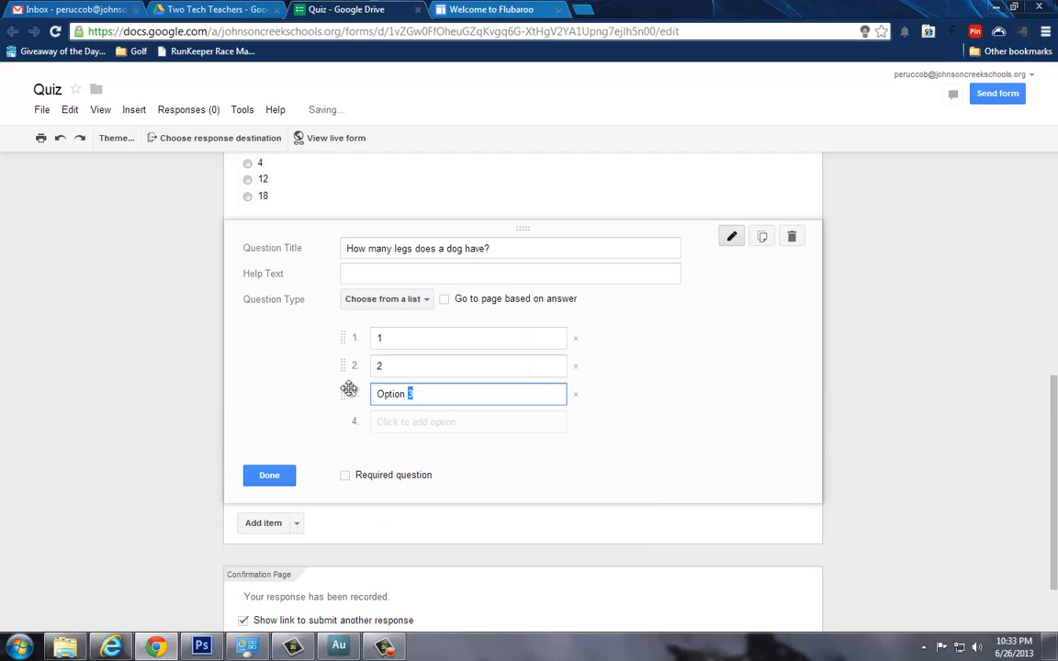
text(3)
click(387, 424)
text(4)
click(269, 504)
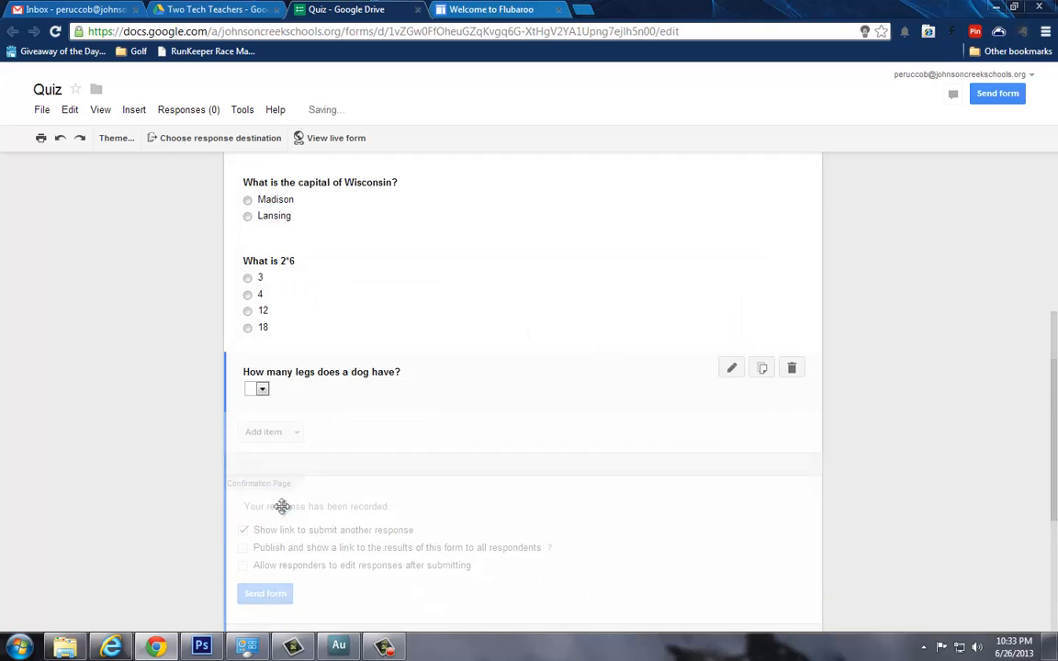
scroll(438, 392, up, 3)
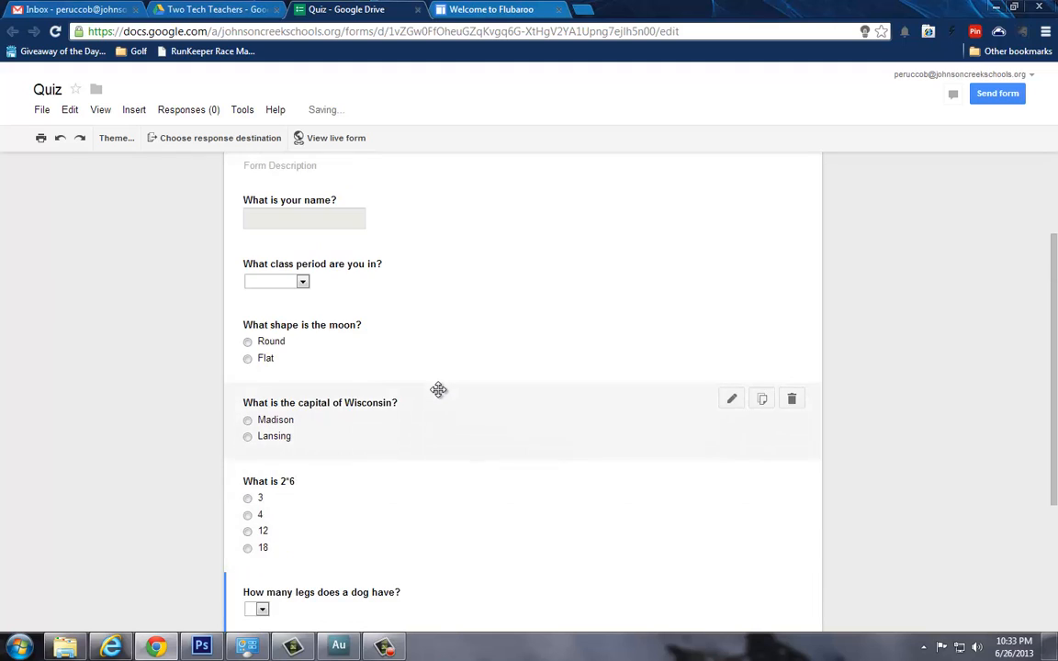
scroll(458, 383, down, 1)
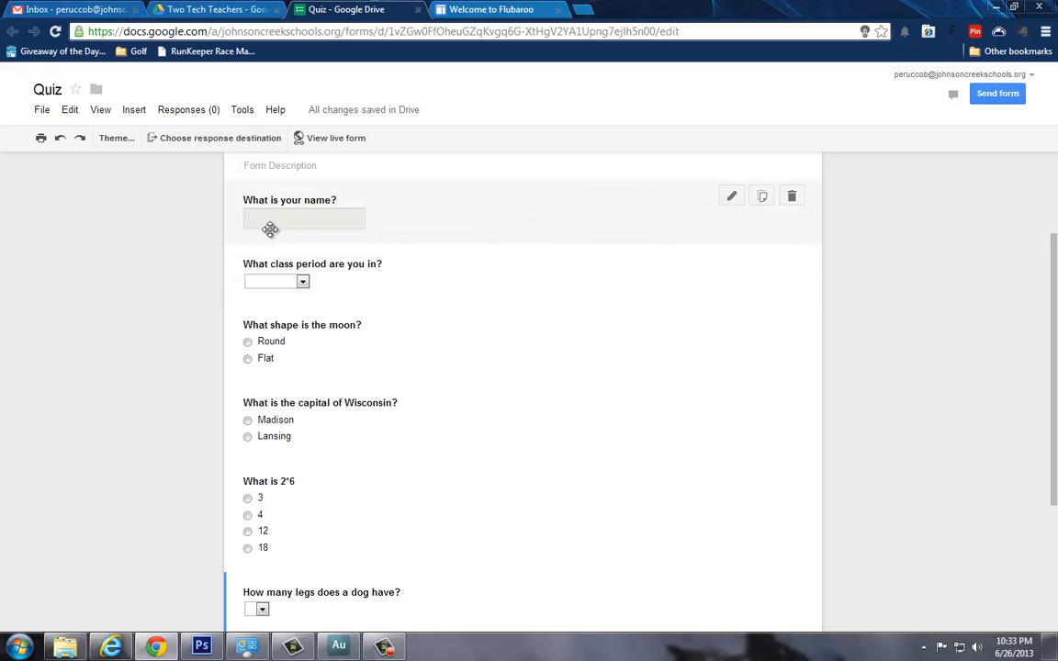
Step: Review the quiz form from the district settings through all questions to the confirmation page, and view its sending options
scroll(298, 246, up, 1)
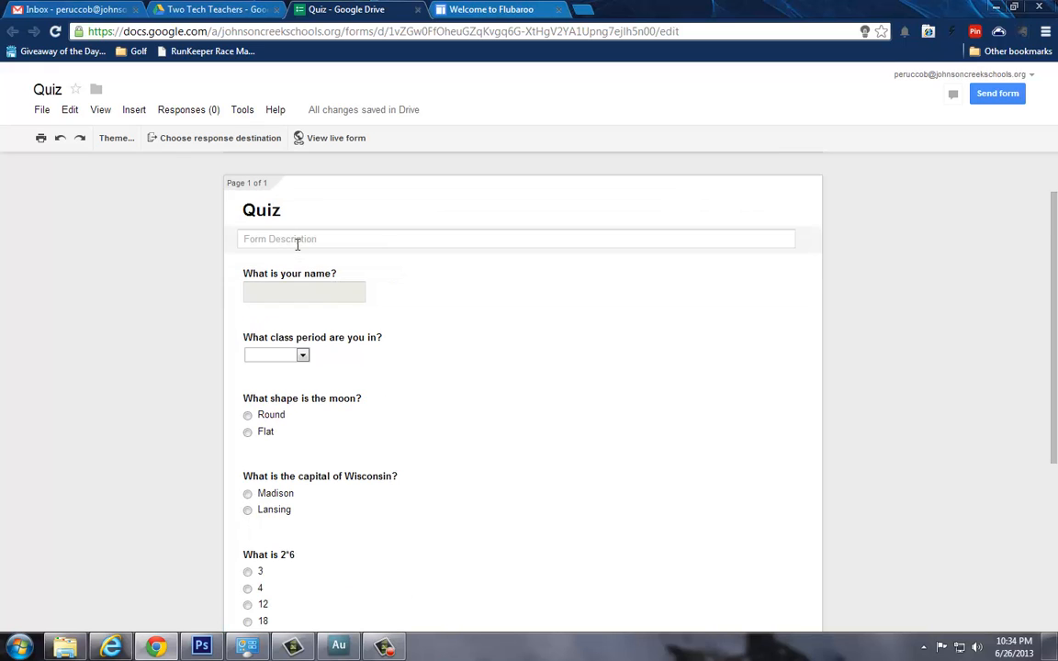
scroll(389, 231, up, 1)
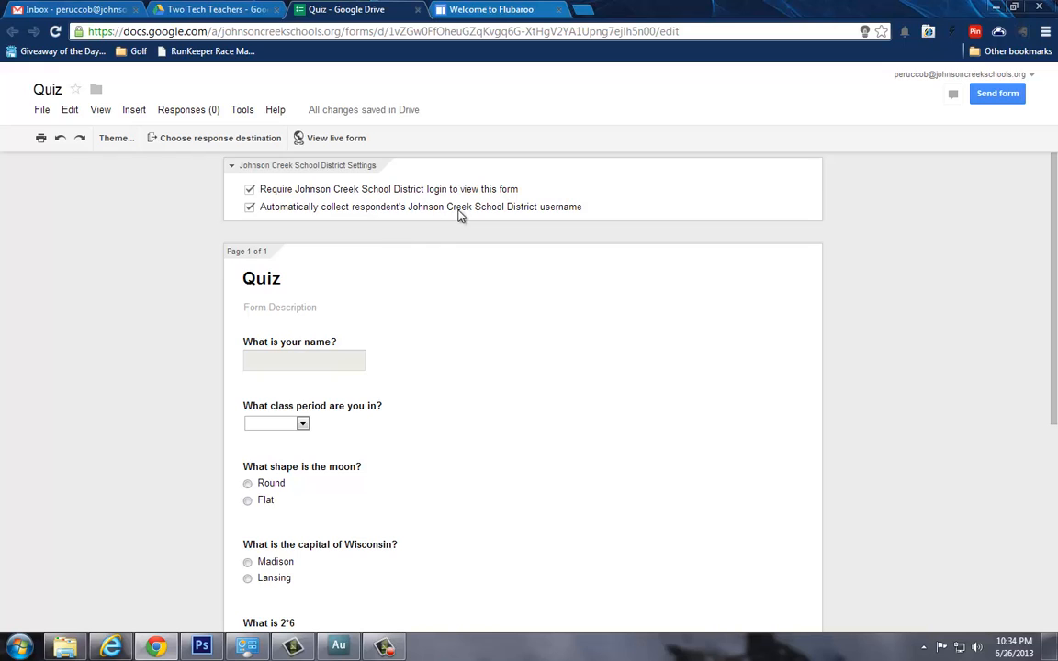
scroll(436, 382, down, 1)
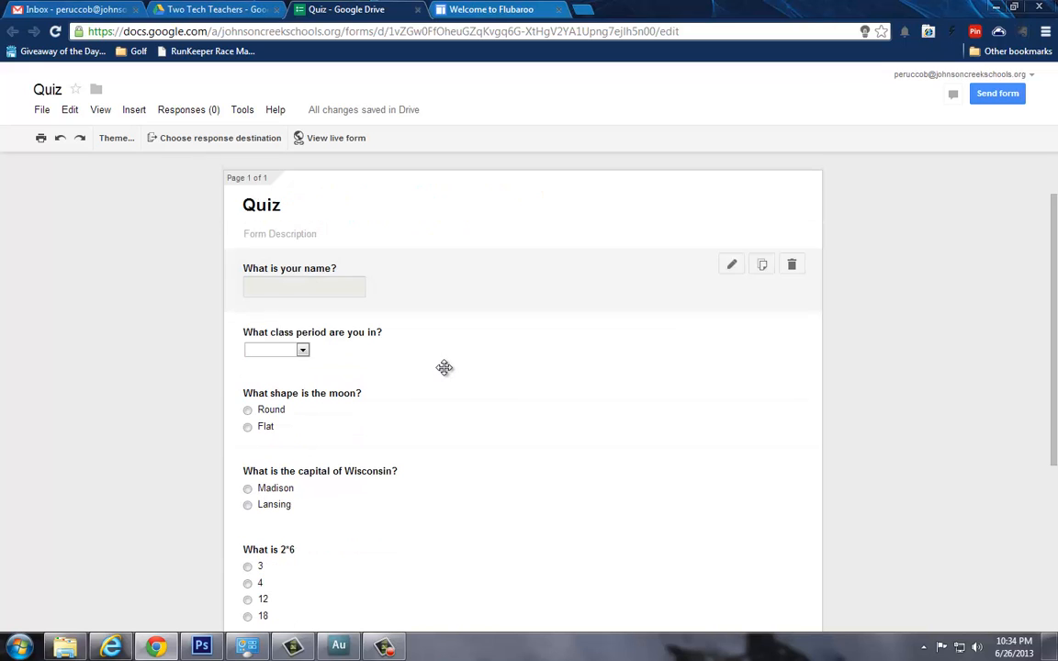
scroll(396, 388, down, 1)
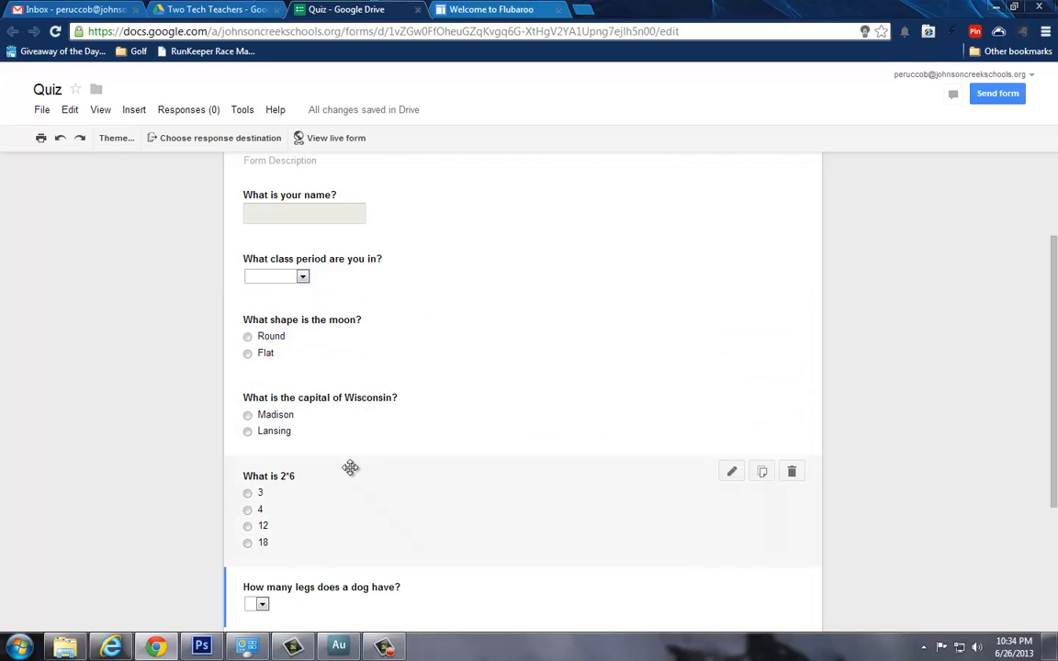
scroll(336, 449, down, 2)
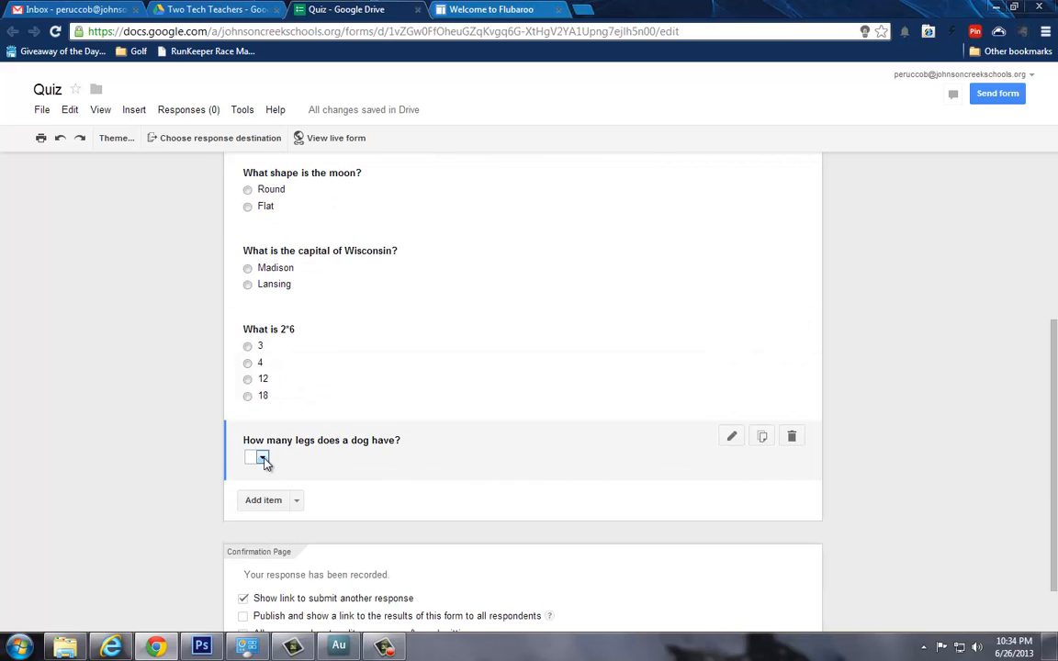
scroll(496, 351, down, 1)
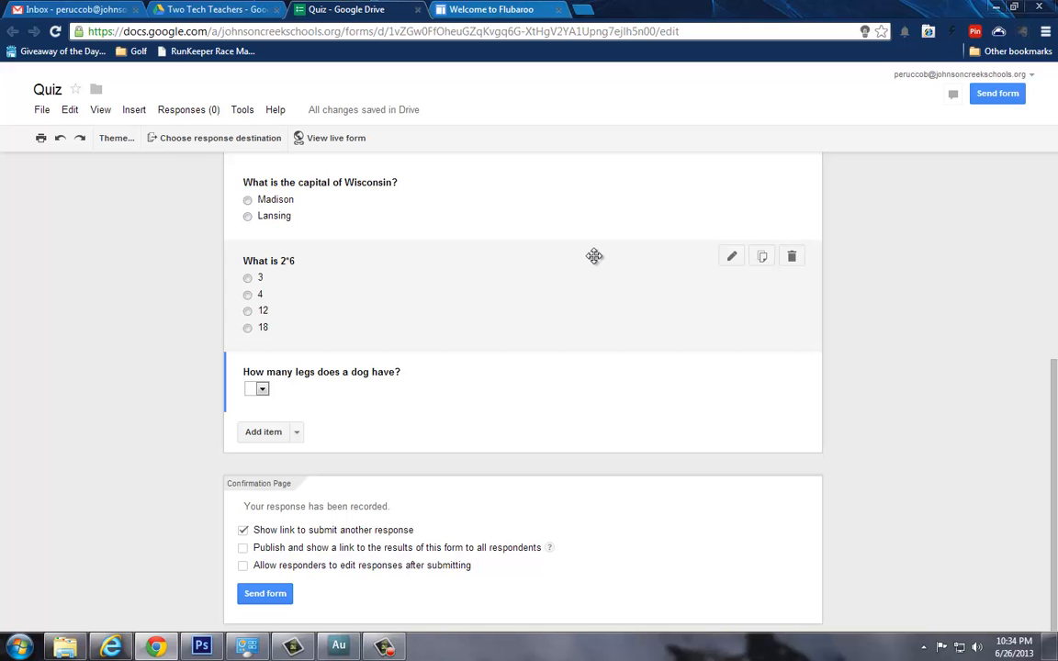
click(997, 93)
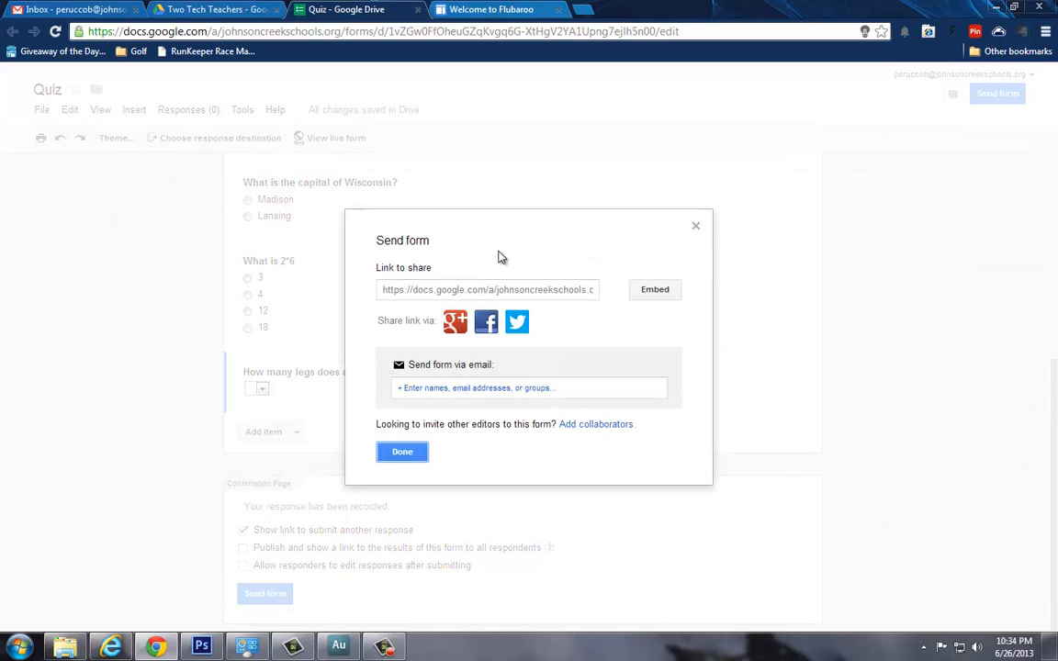
click(404, 455)
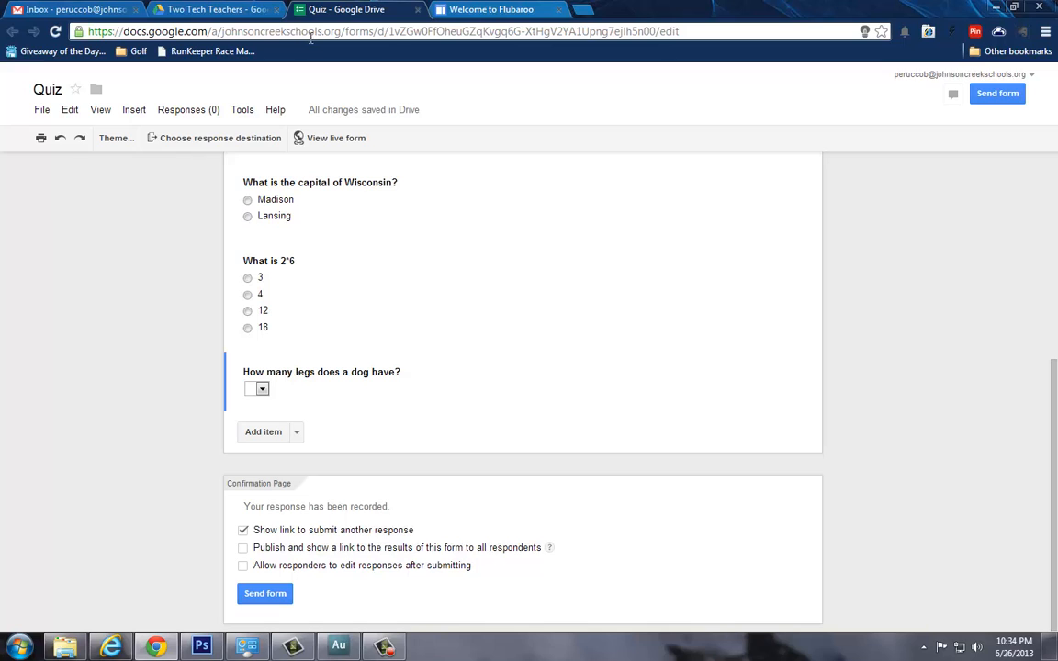
Step: Set the form's response destination to a new spreadsheet named "Quiz (Responses)"
click(244, 112)
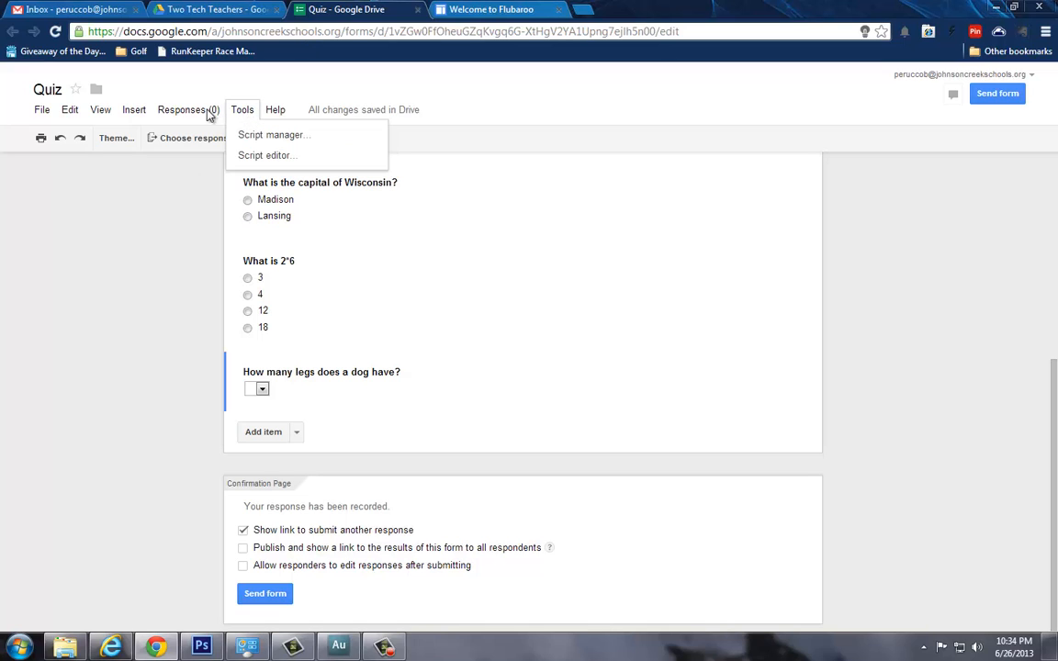
mouse_move(198, 112)
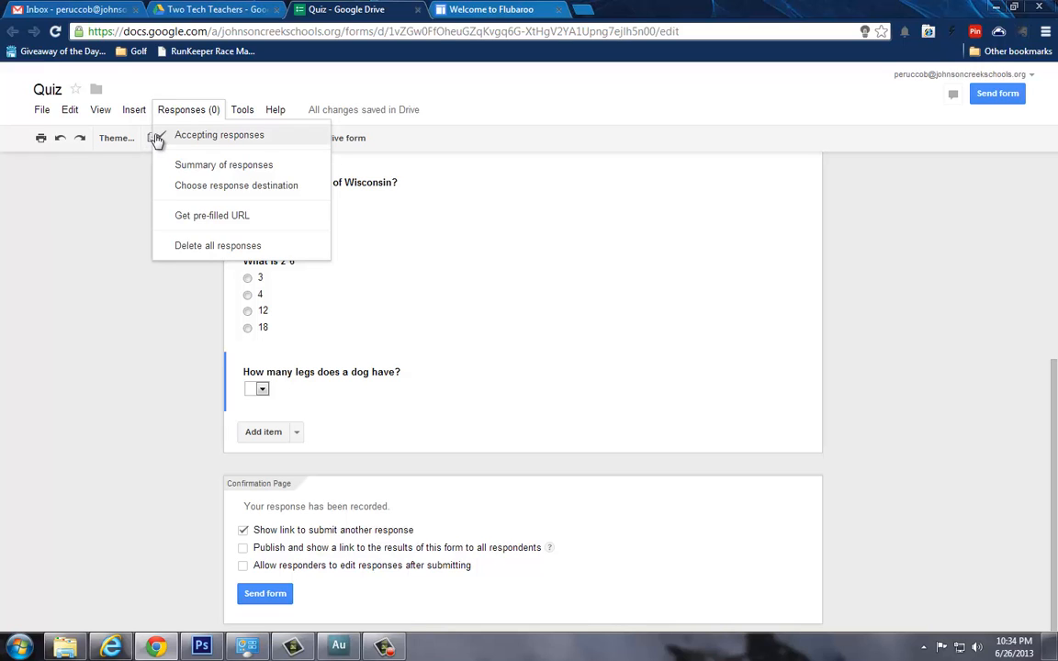
click(236, 187)
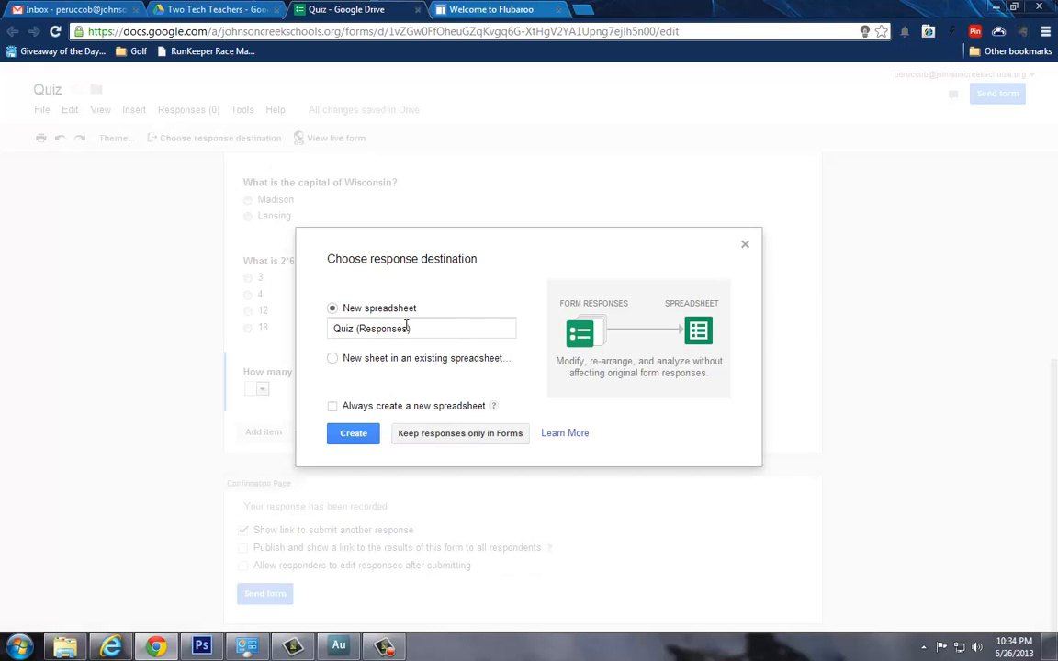
click(355, 437)
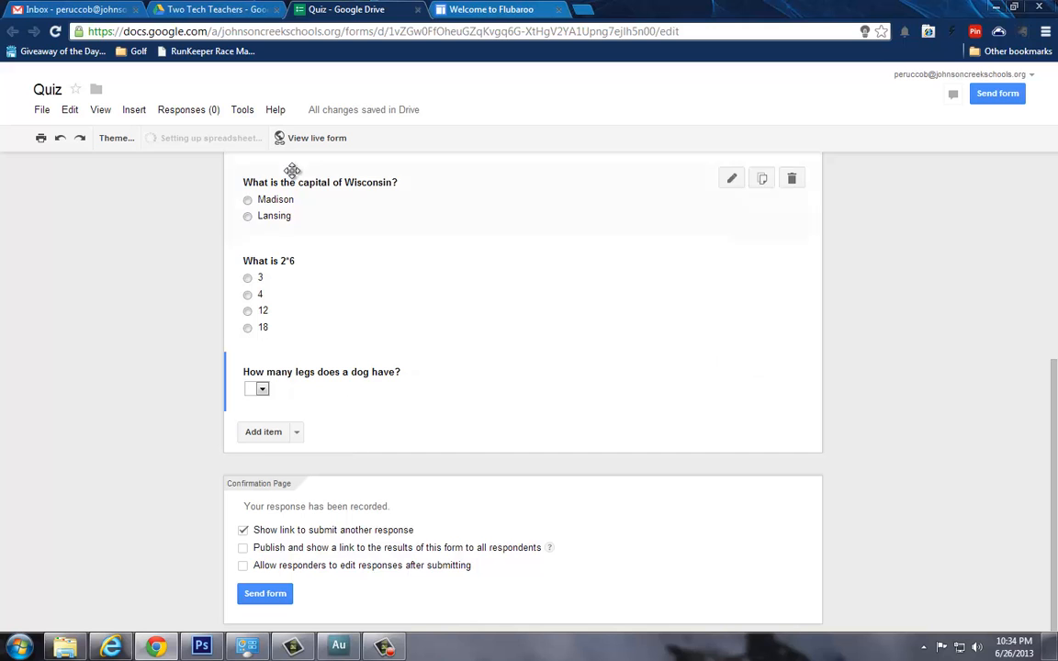
Step: Open the "Quiz (Responses)" spreadsheet from My Drive in Google Drive
click(219, 9)
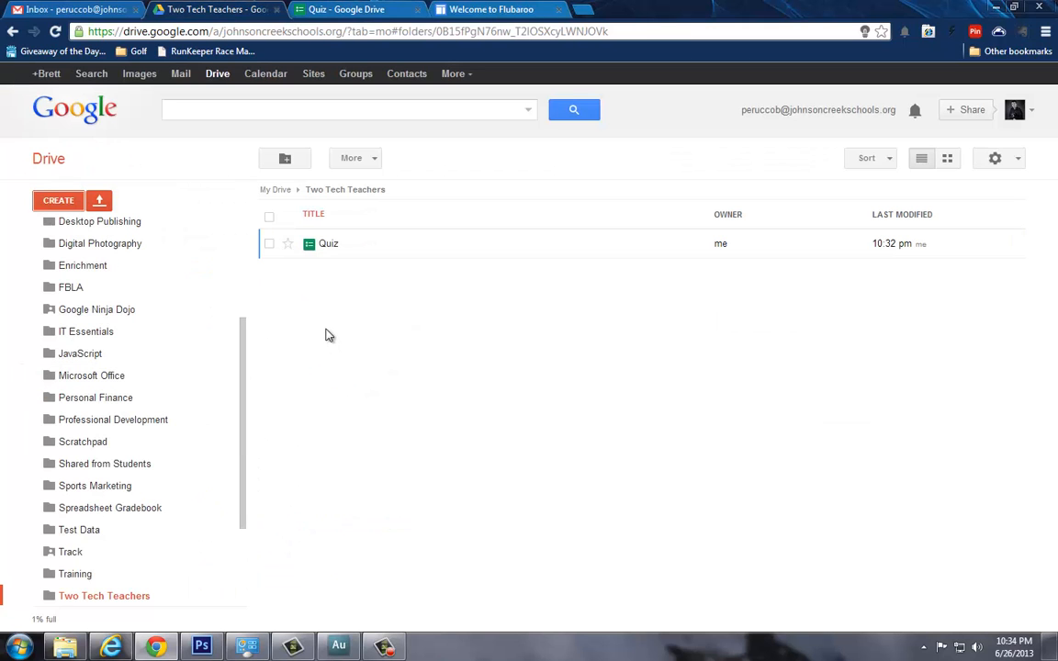
scroll(89, 285, up, 3)
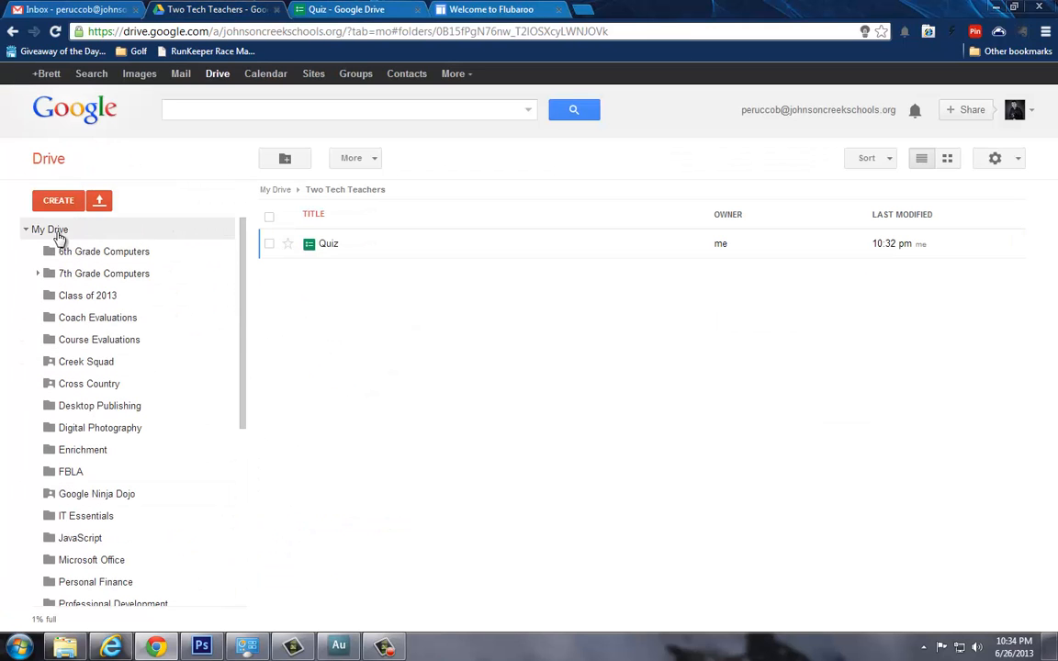
click(337, 279)
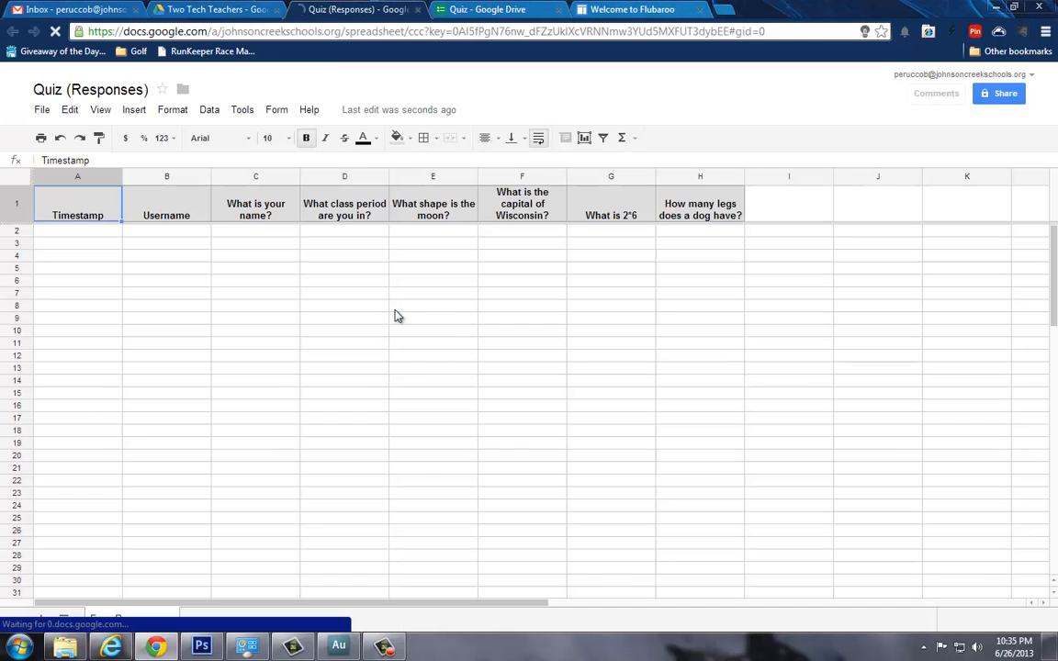
Step: Open the live quiz form from the response spreadsheet and close the form's editing page
click(280, 112)
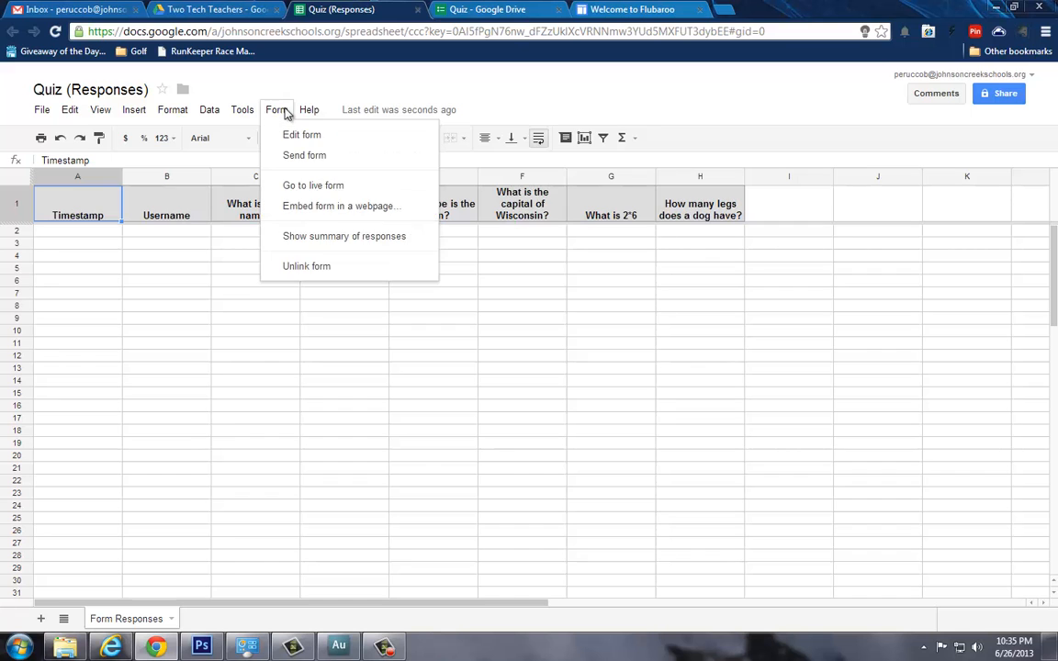
click(320, 184)
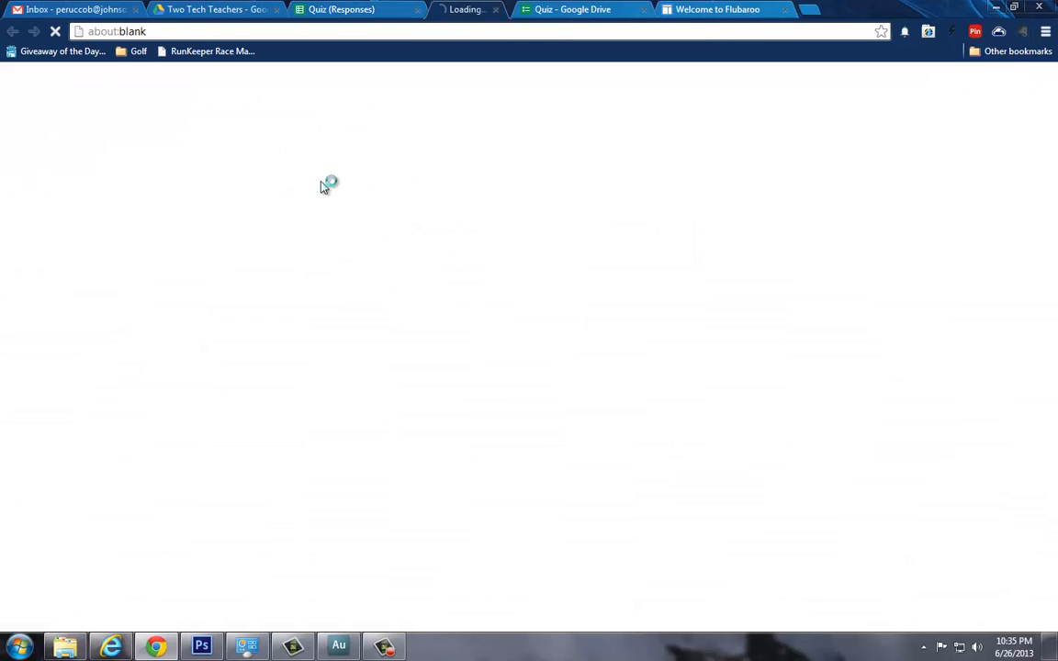
click(613, 9)
click(698, 11)
click(648, 9)
click(458, 9)
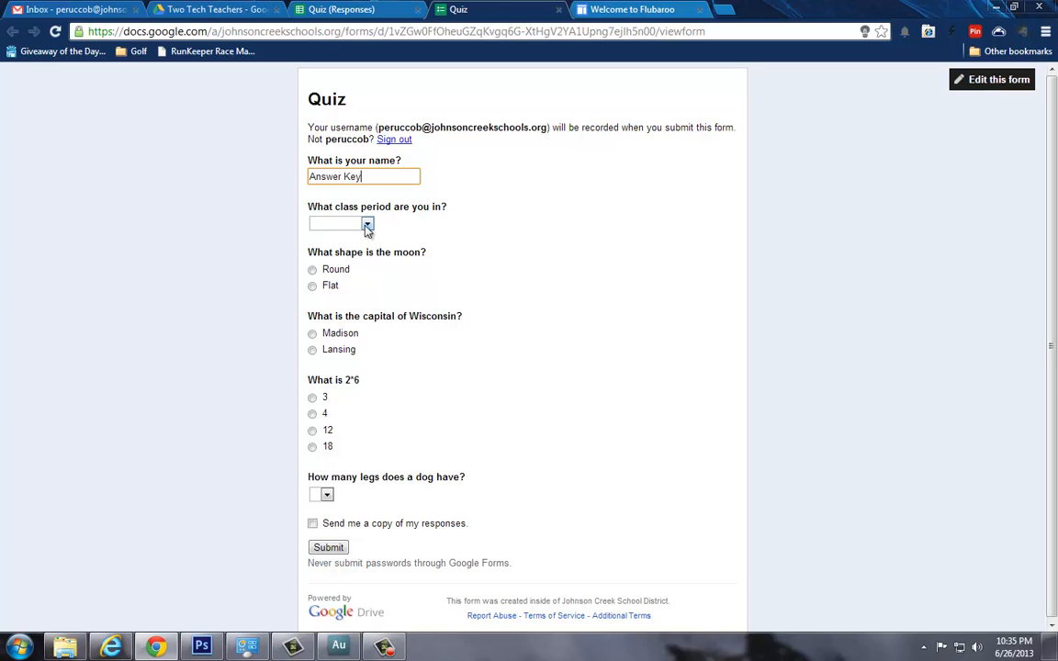
Step: Submit the live quiz under the name "Answer Key" with 1st Period, Round, Madison, 12 and 4, and close the form page
click(332, 223)
click(330, 236)
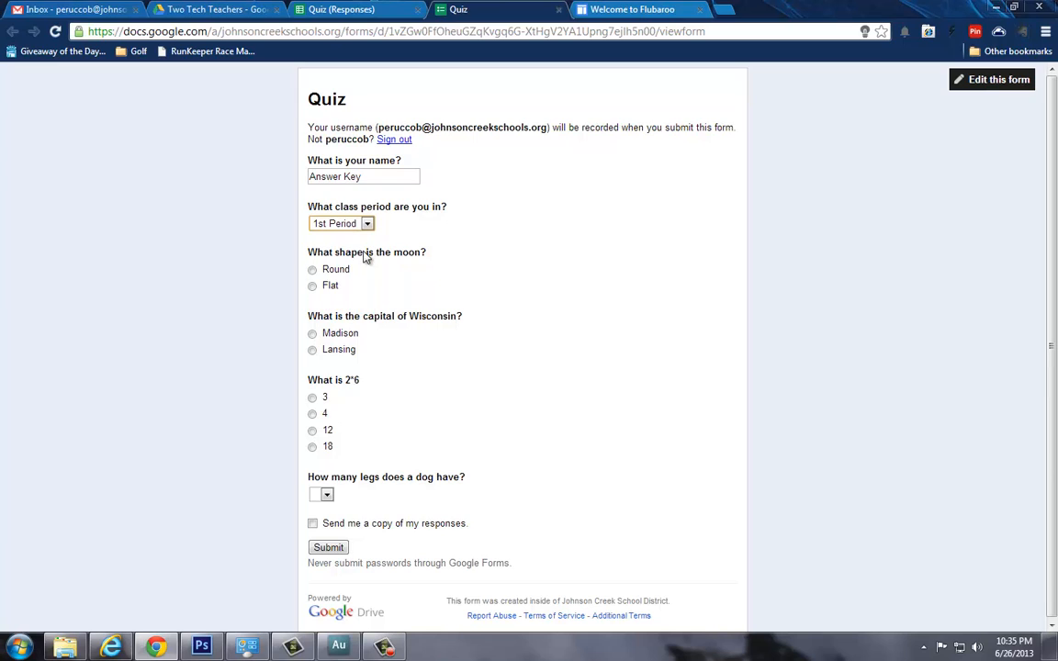
click(312, 269)
click(312, 333)
click(312, 430)
click(326, 495)
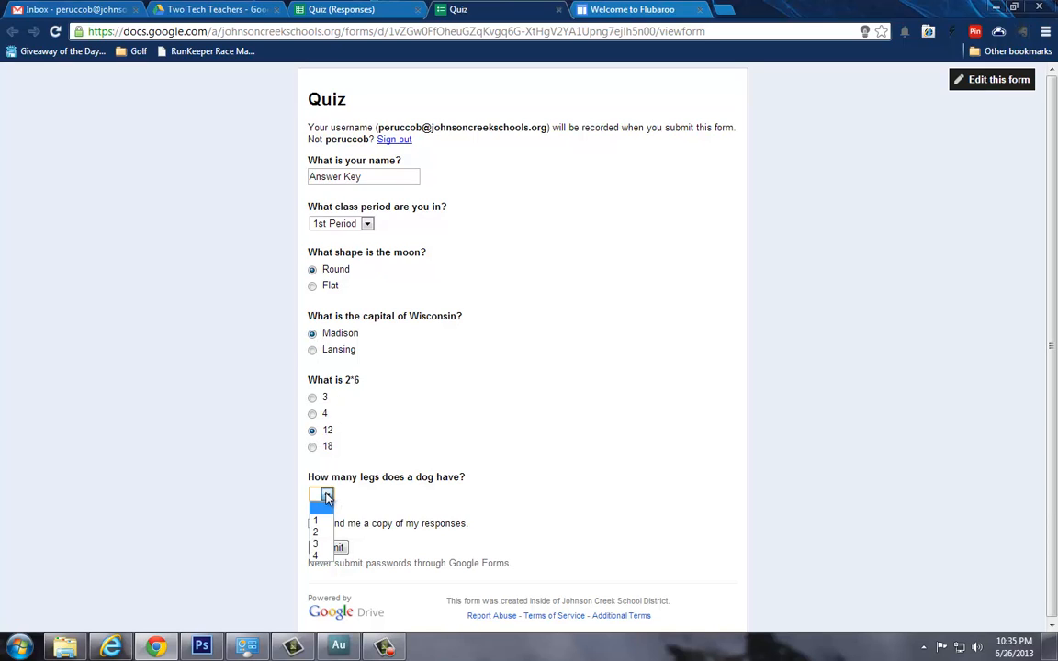
click(326, 555)
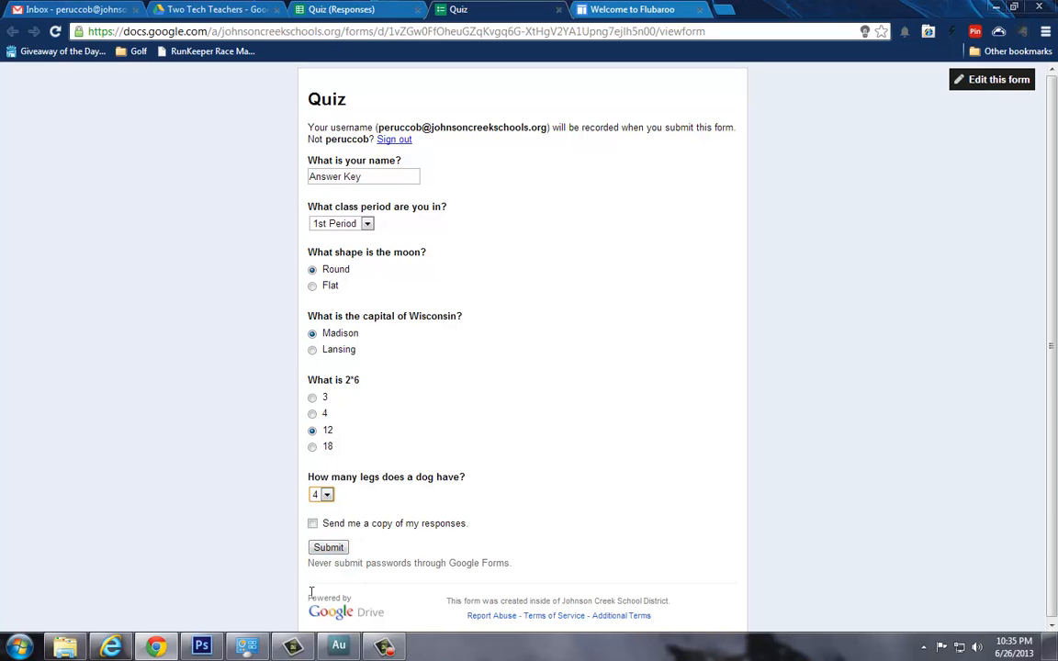
click(335, 548)
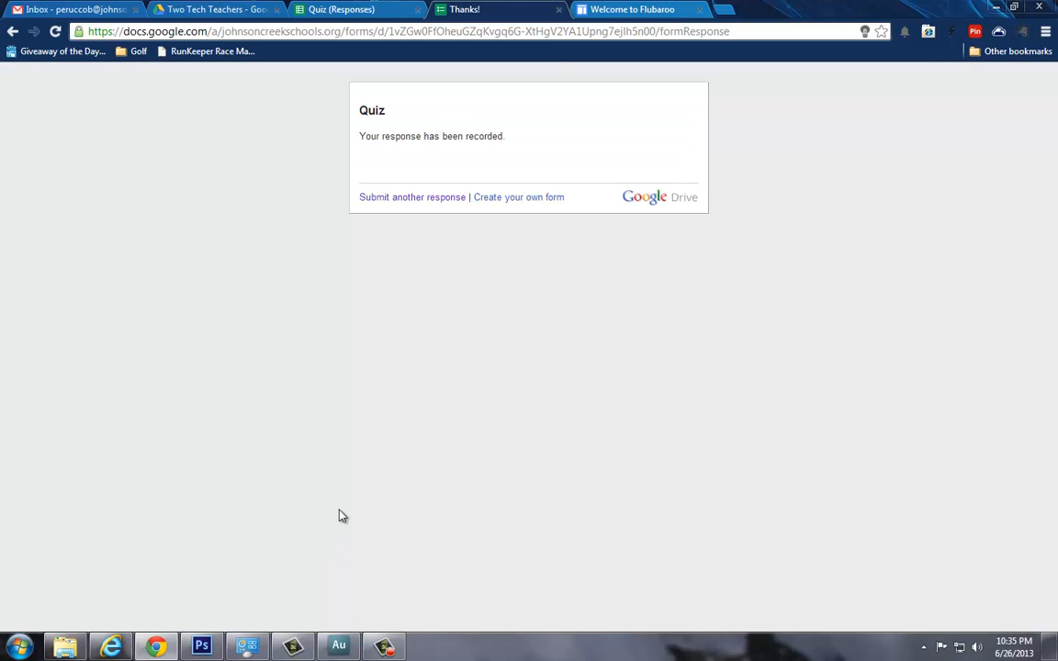
click(558, 10)
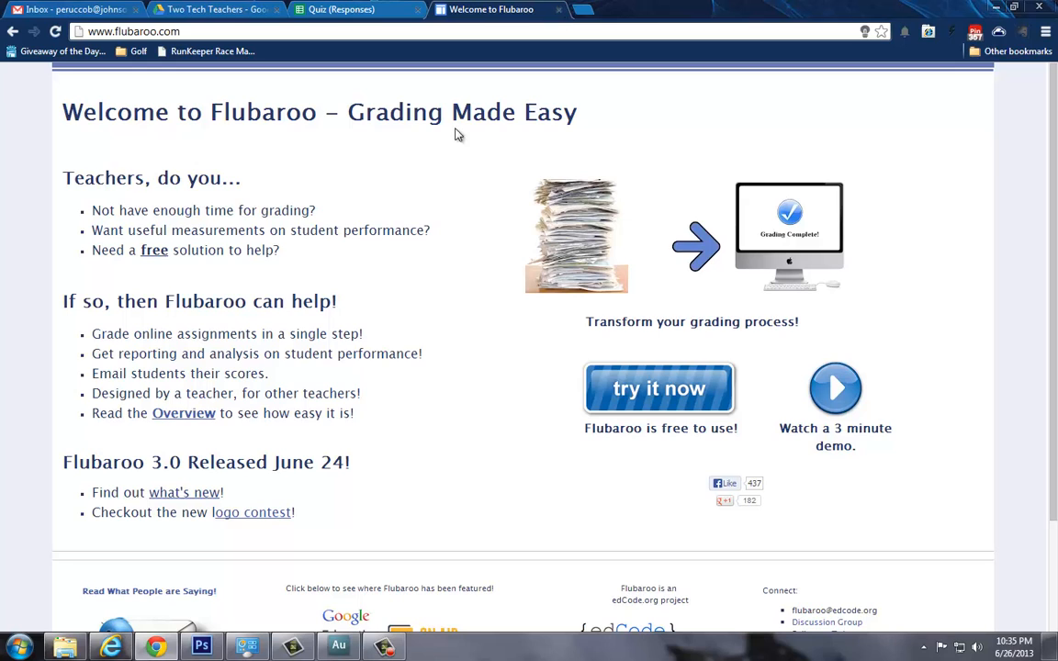
Step: Return to the "Quiz (Responses)" spreadsheet and open a fresh copy of the live form from it
click(335, 10)
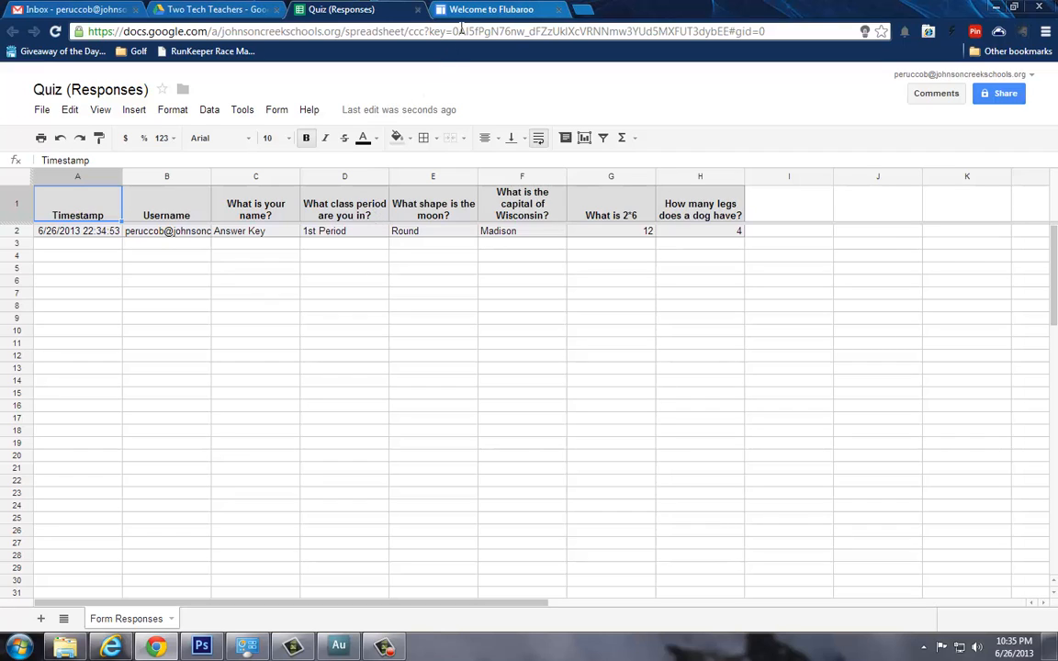
click(274, 110)
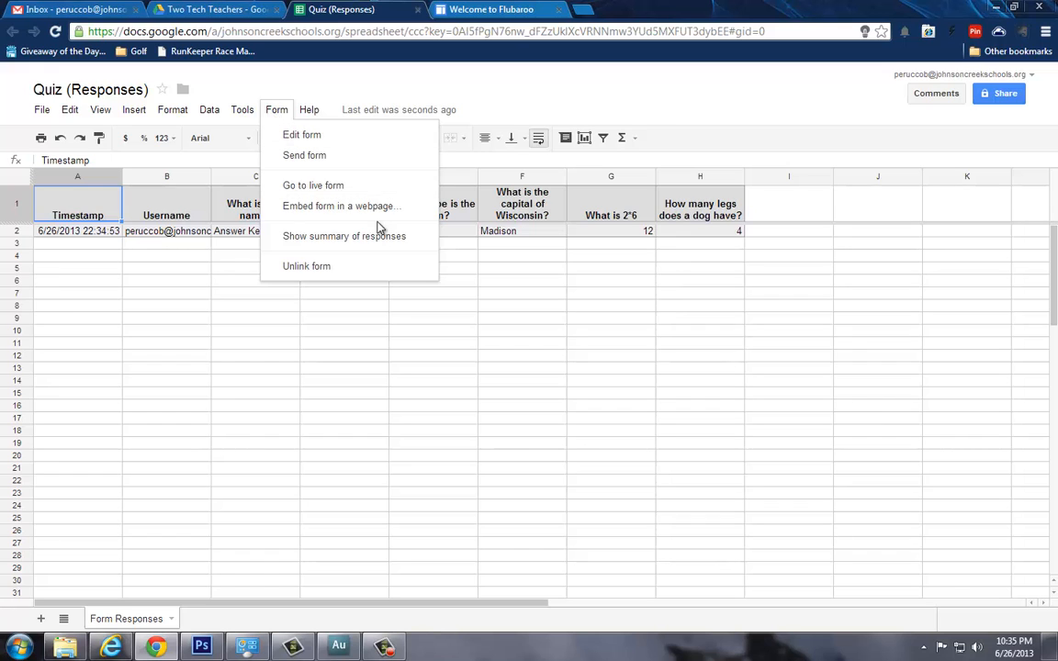
click(366, 188)
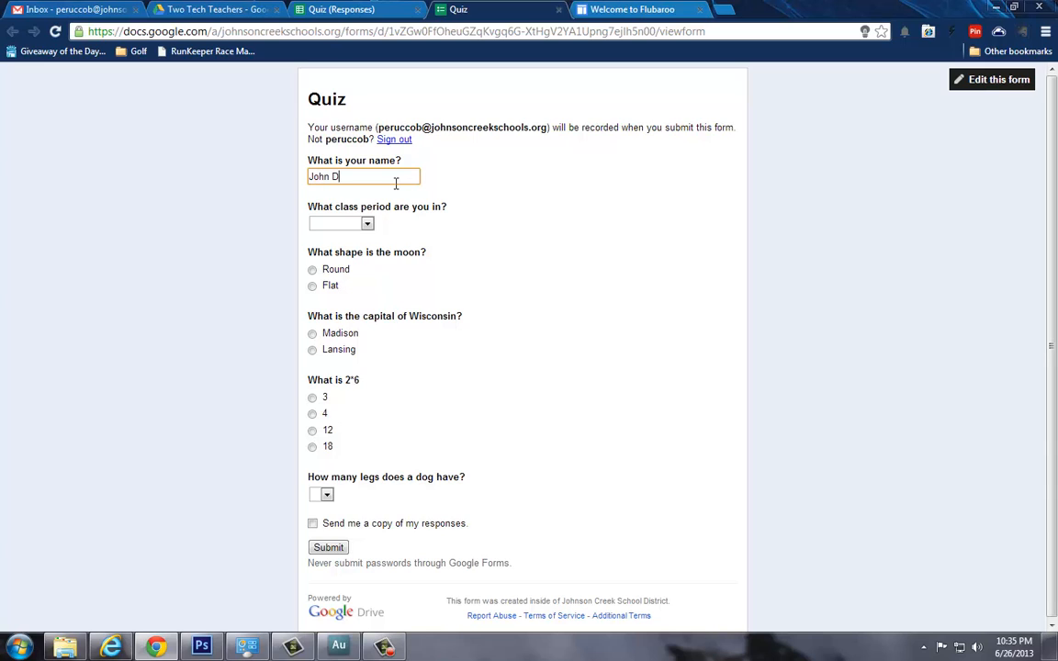
Step: Submit a sample student's response with the student's full name, 4th Period, Flat, Madison, 3 and 2, and close the form page
click(367, 224)
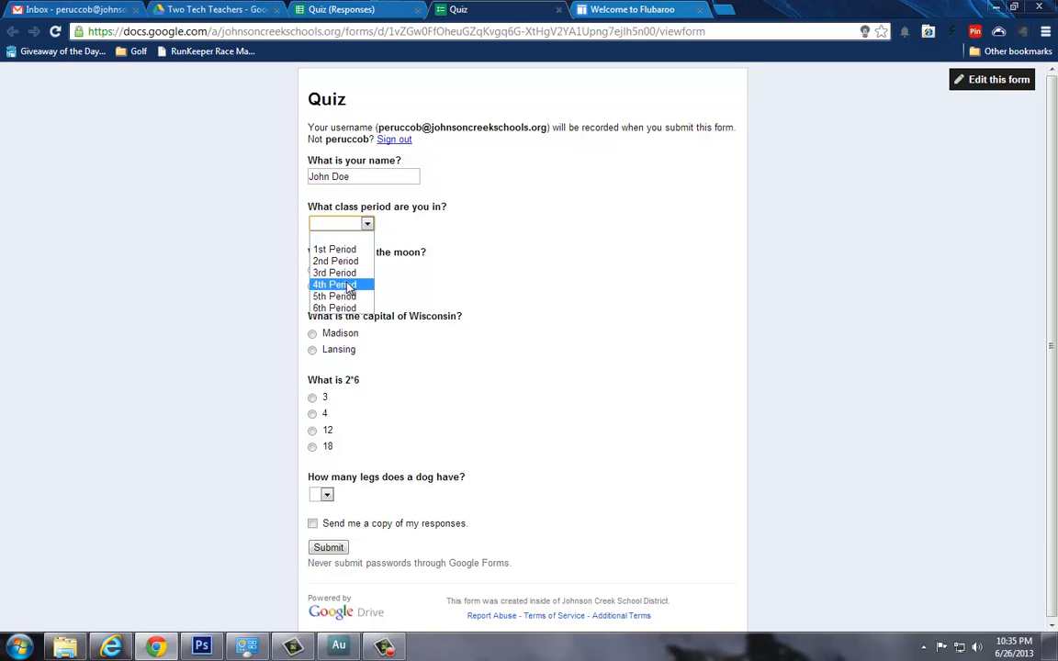
click(326, 280)
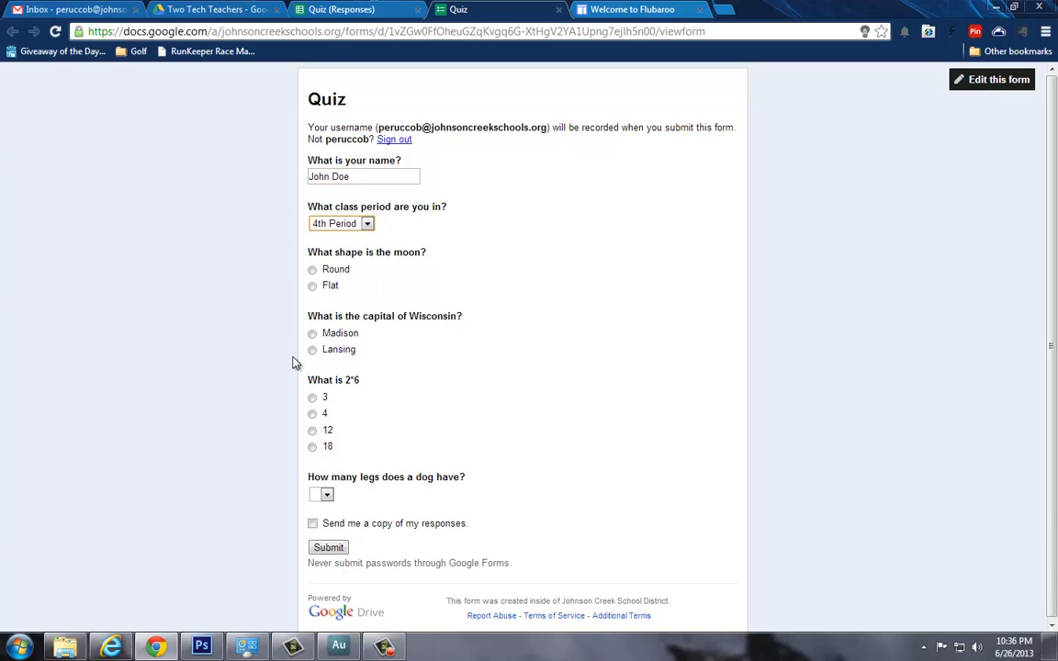
click(313, 285)
click(313, 334)
click(313, 398)
click(326, 495)
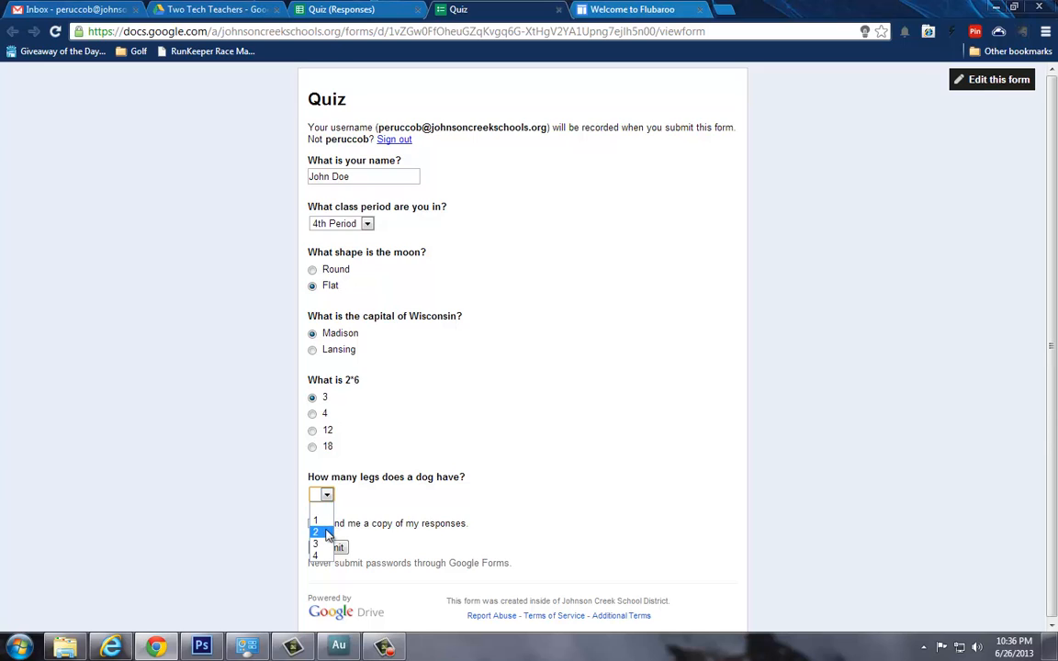
click(316, 532)
click(340, 549)
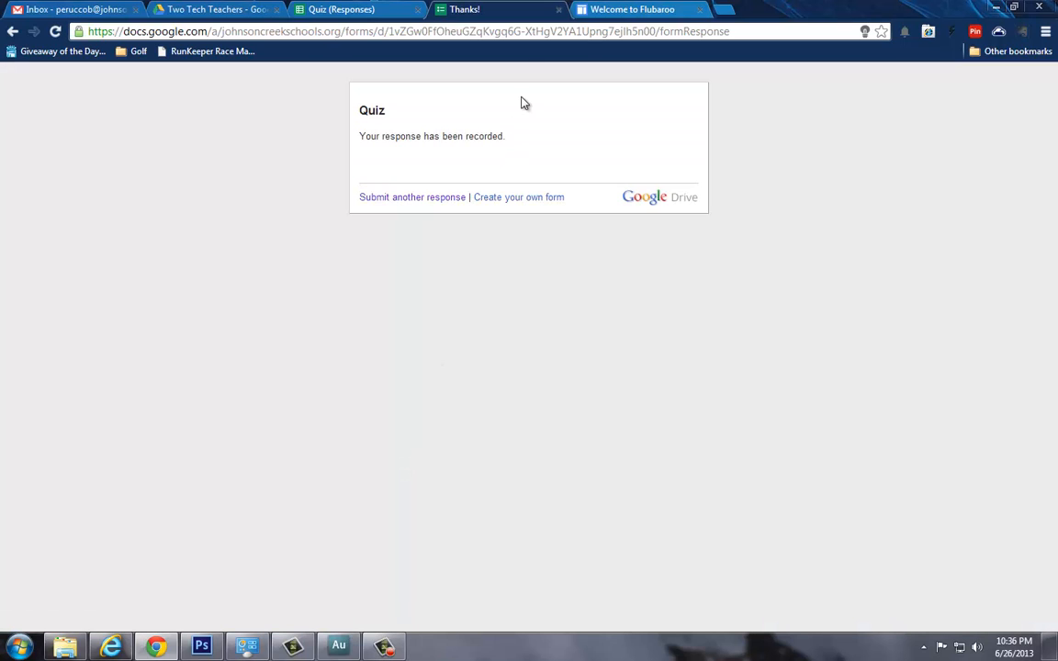
click(558, 9)
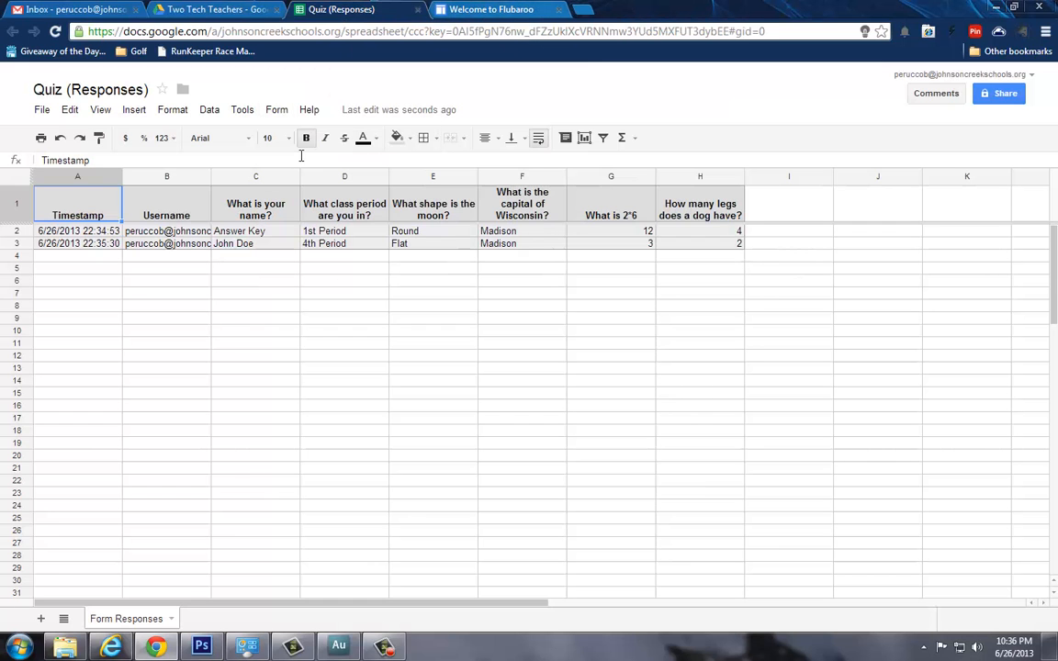
Step: Find the script "flubaroo" in the Script Gallery and install Flubaroo in the response spreadsheet
click(134, 110)
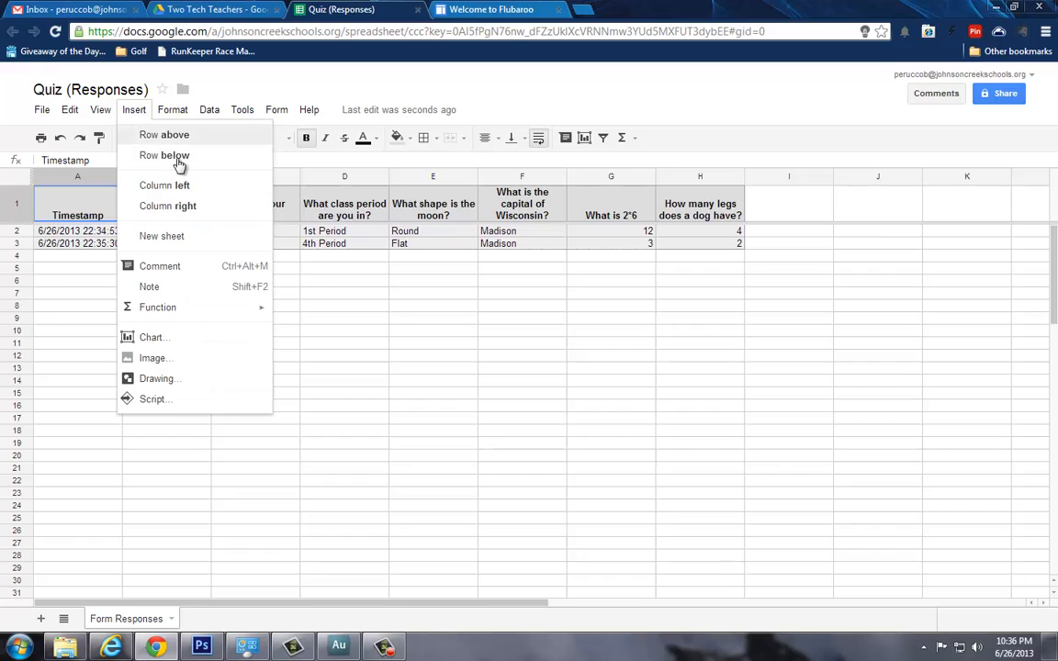
click(139, 398)
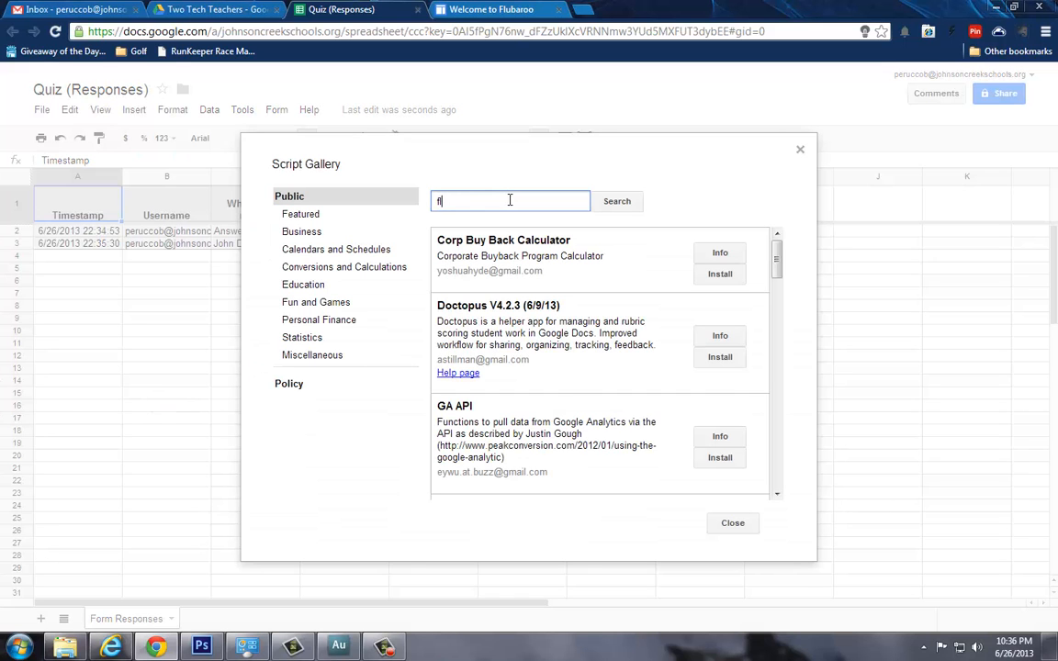
text(flubaroo)
key(Return)
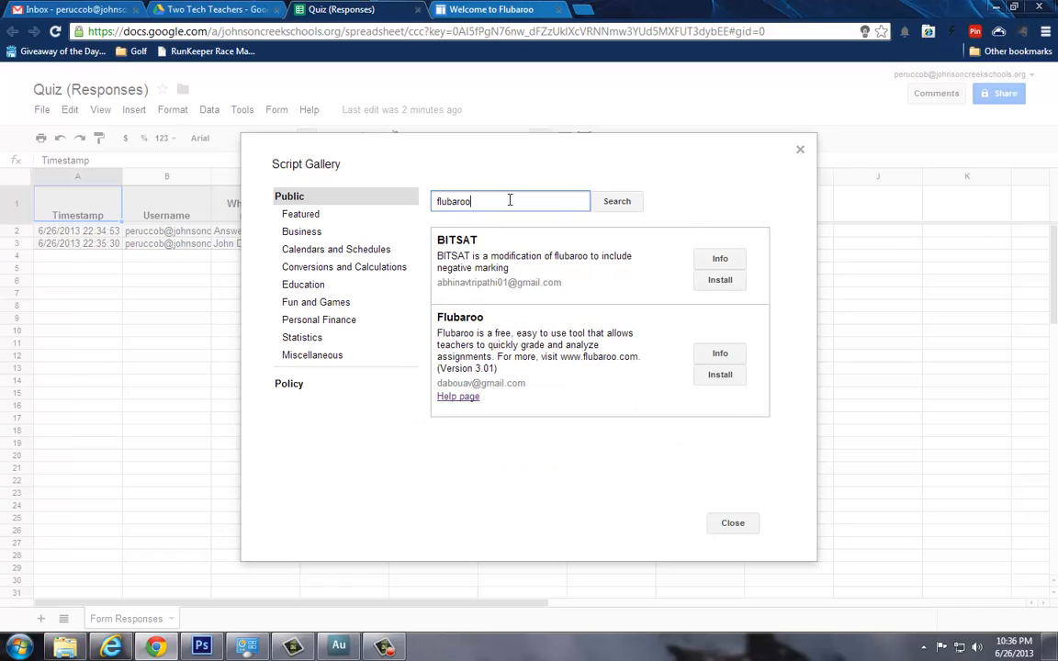
click(721, 378)
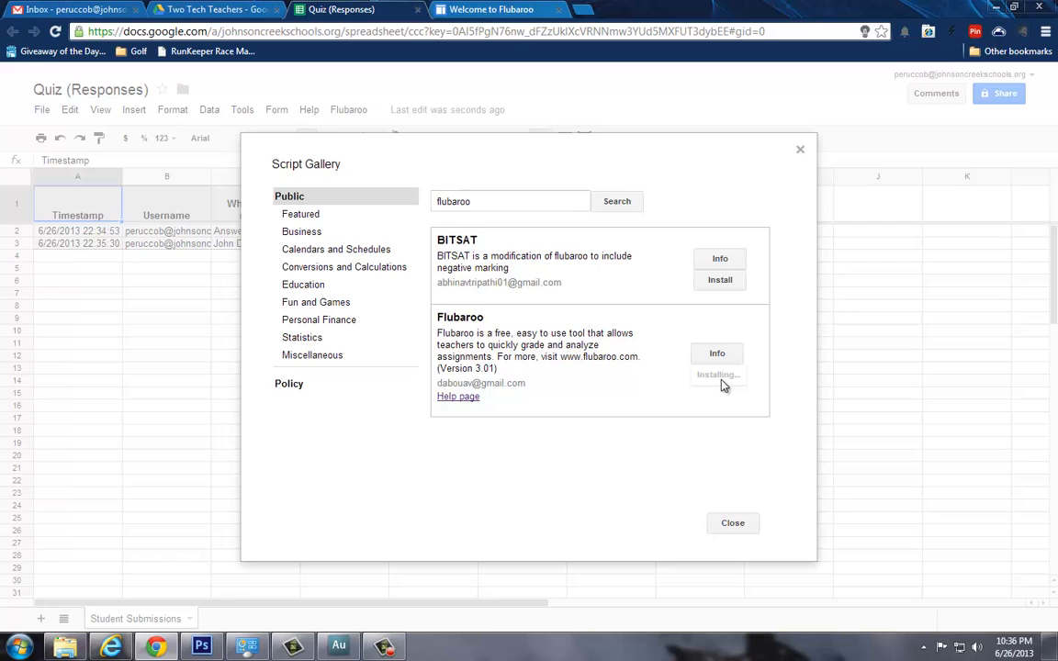
Step: Start Flubaroo's Grade Assignment command and authorize the script to run in the response spreadsheet
click(487, 396)
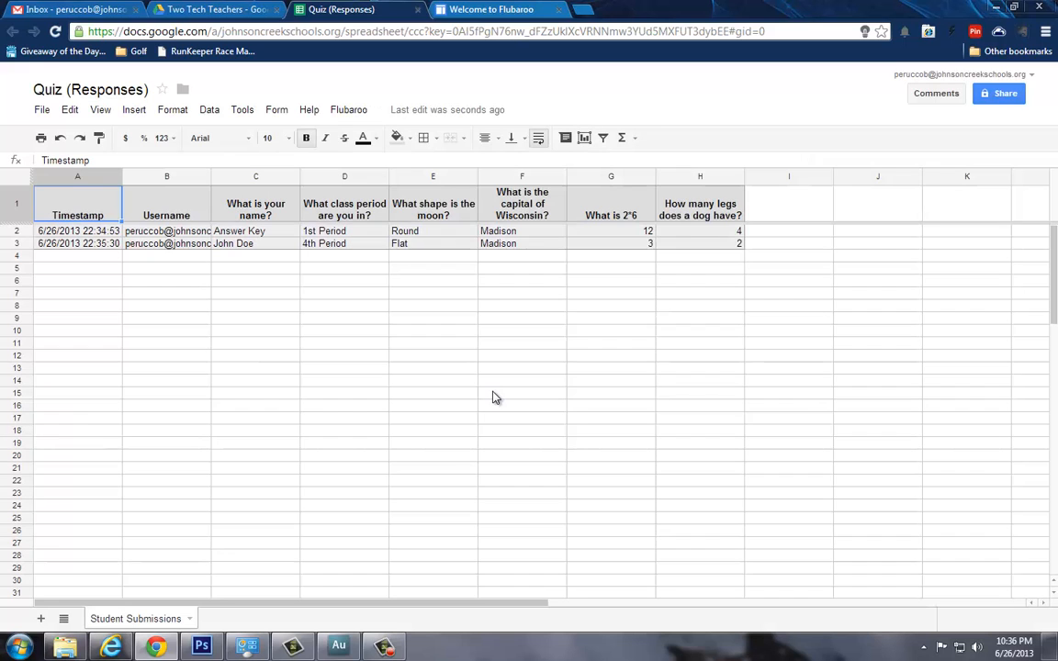
click(353, 114)
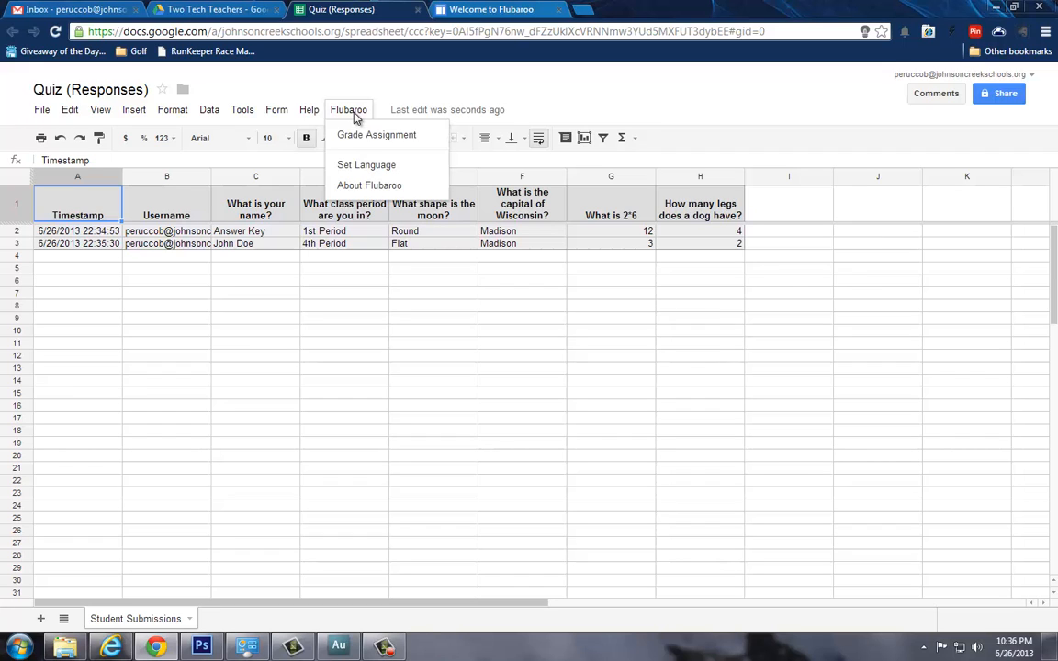
click(378, 137)
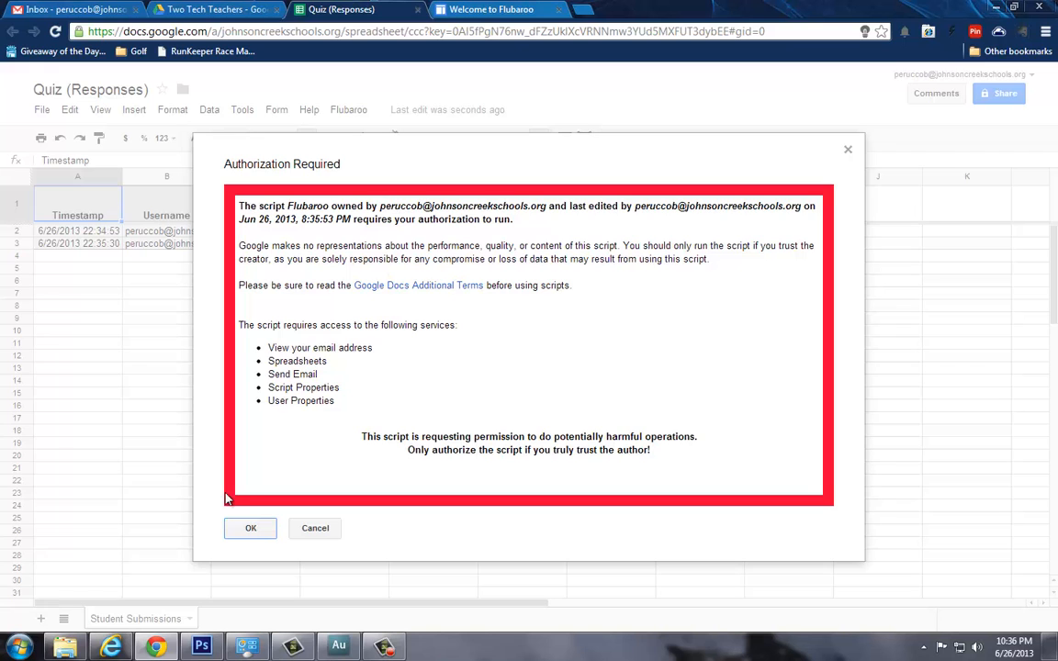
click(250, 528)
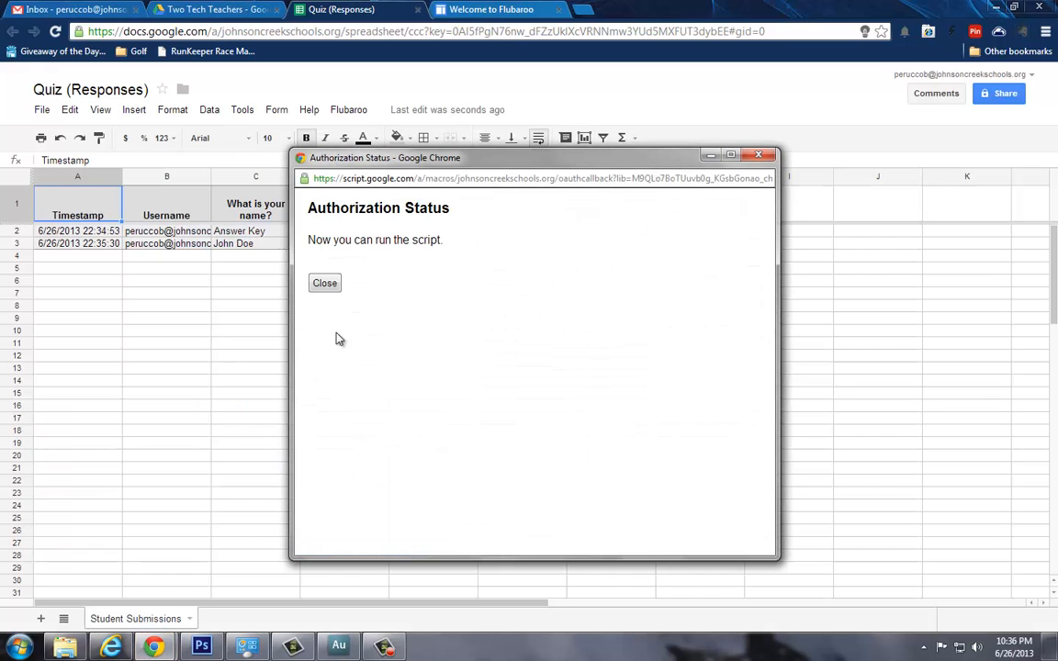
click(325, 283)
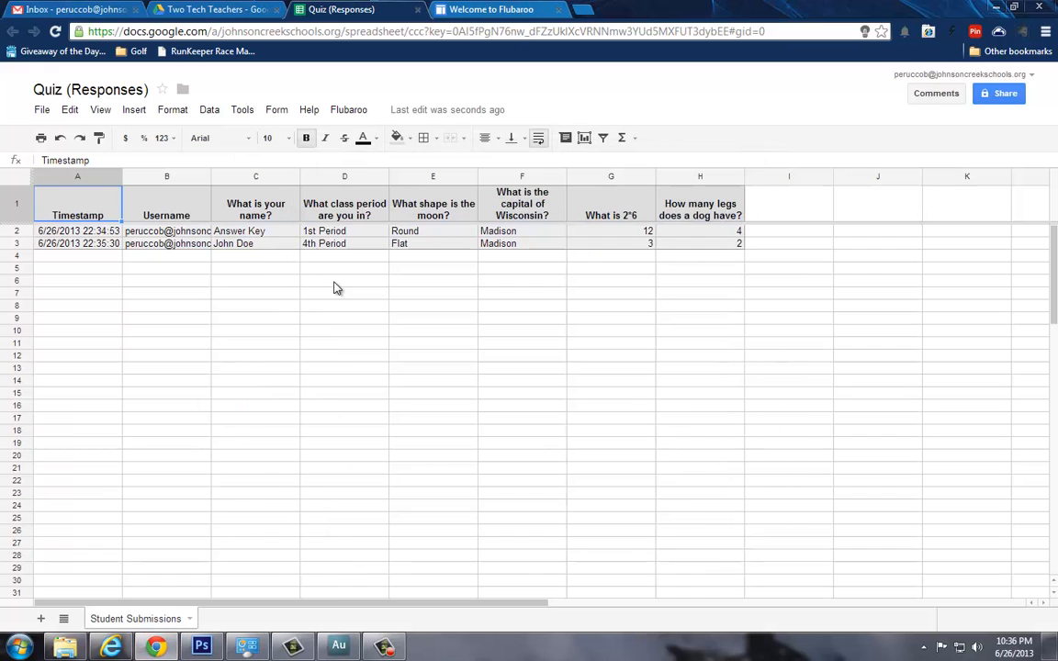
Step: Start grading the assignment and set "What is the capital of Wisconsin?" to 2 Points in the grading options
click(352, 111)
click(371, 135)
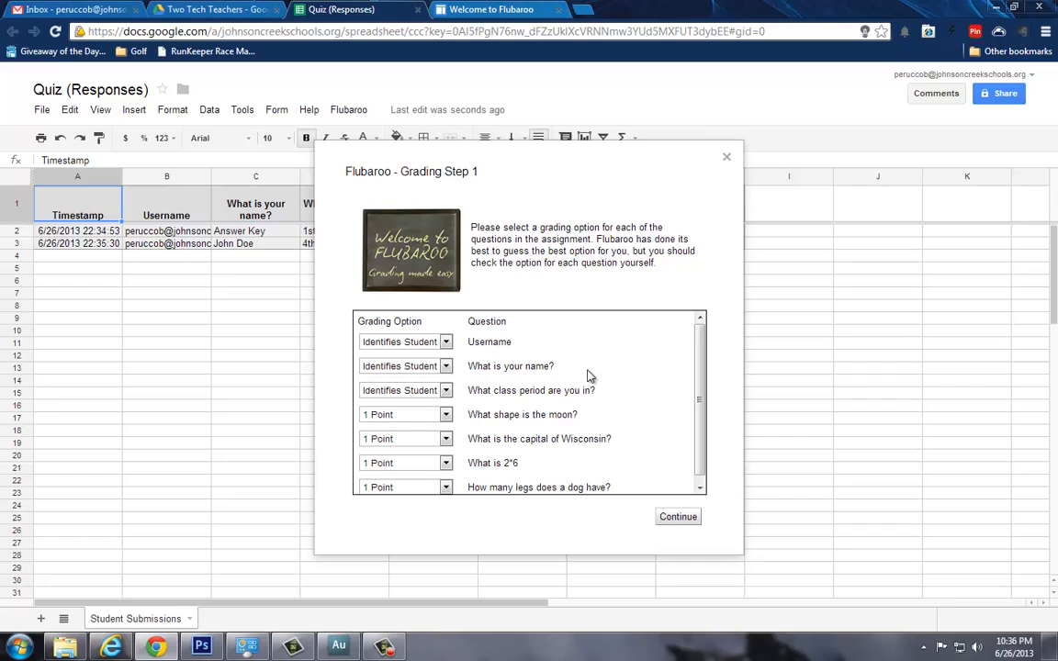
scroll(671, 351, down, 1)
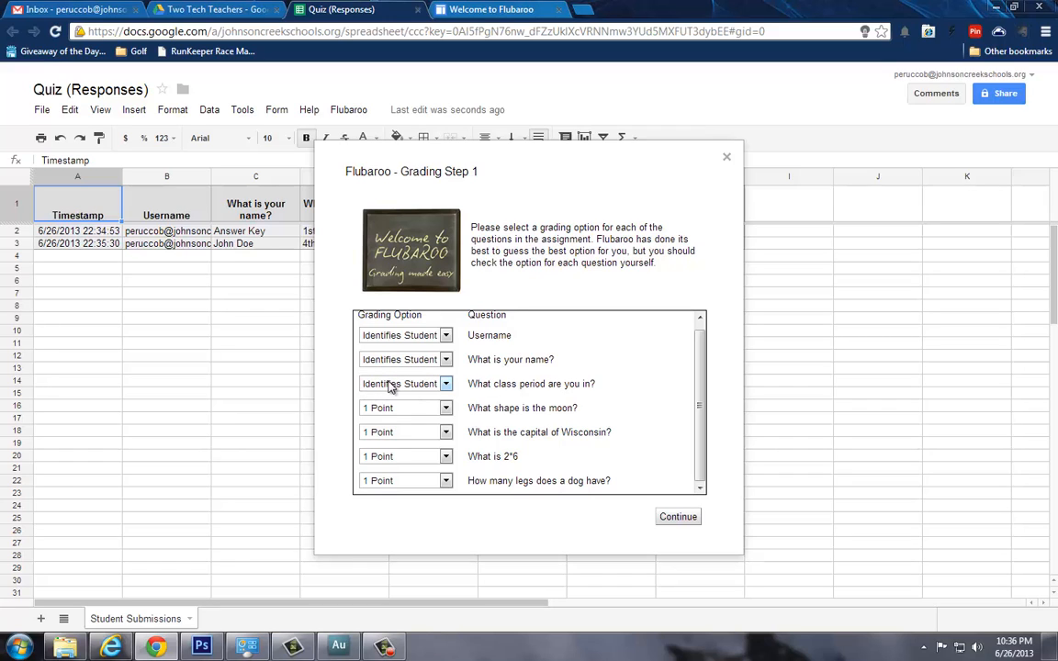
click(446, 383)
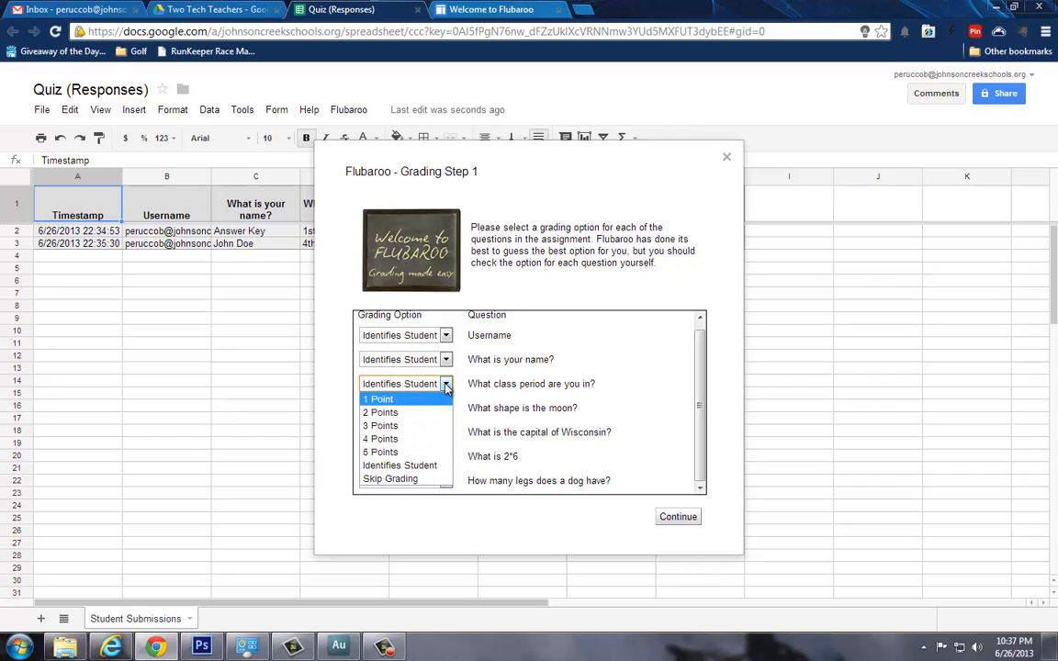
click(448, 384)
click(698, 360)
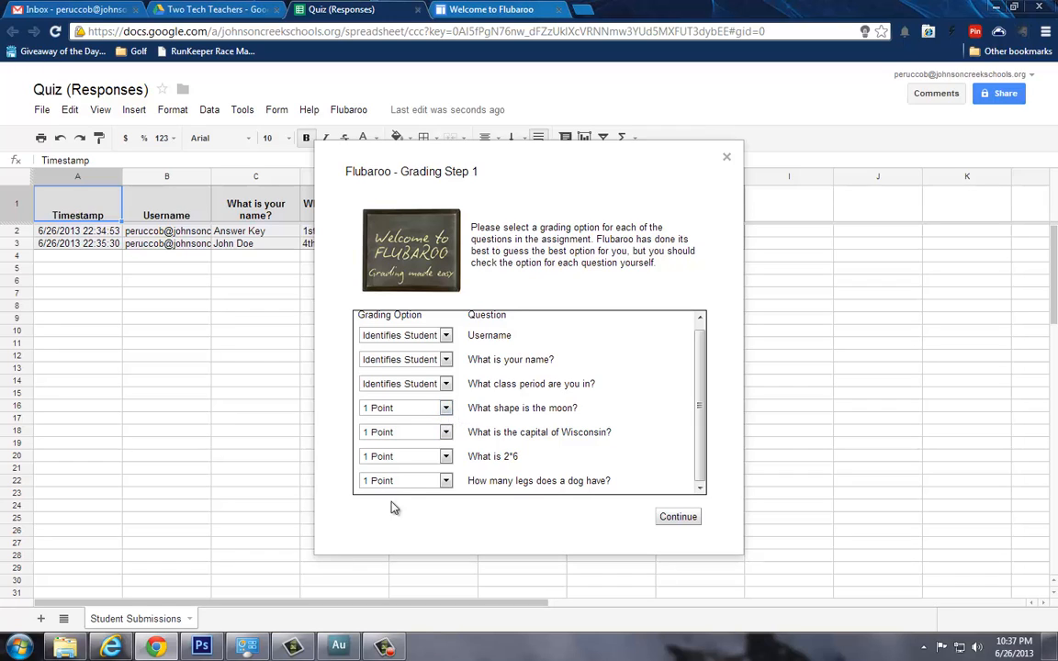
click(446, 432)
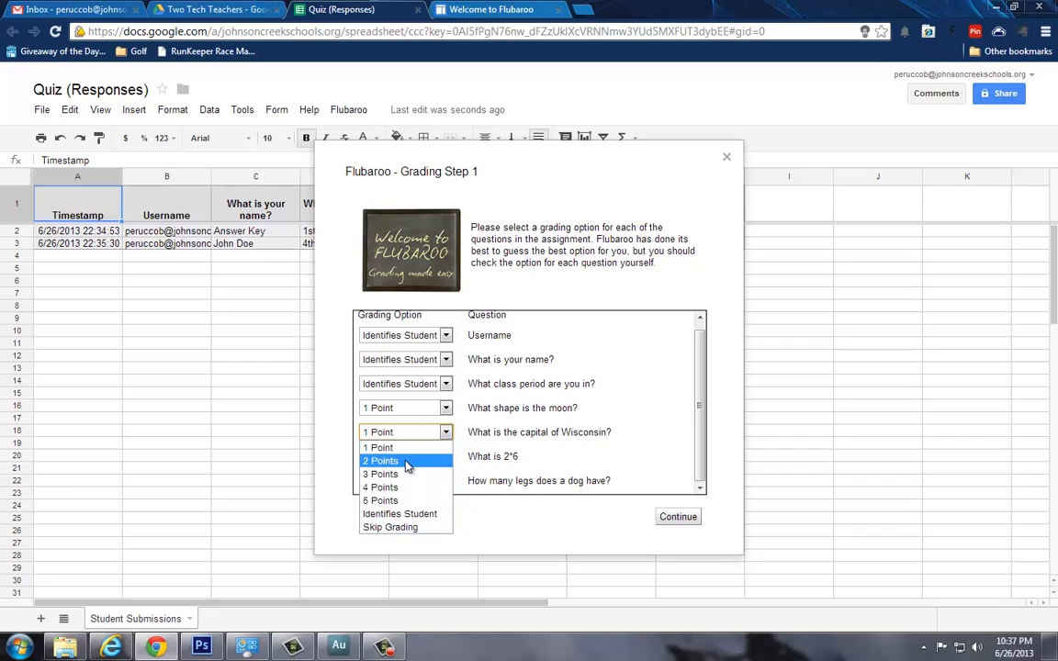
click(406, 460)
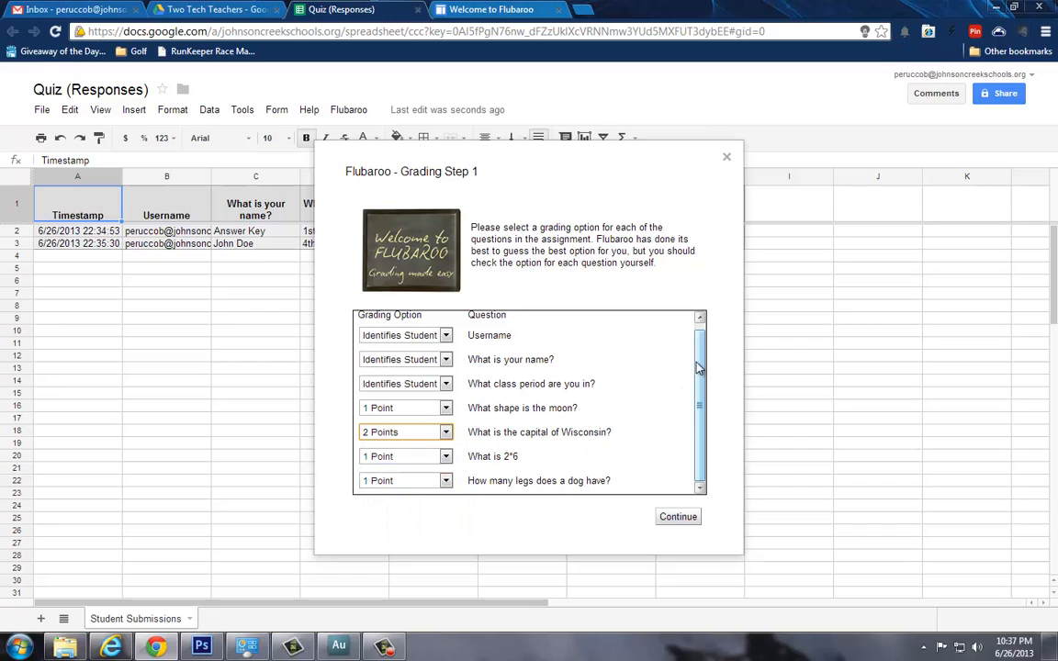
click(680, 518)
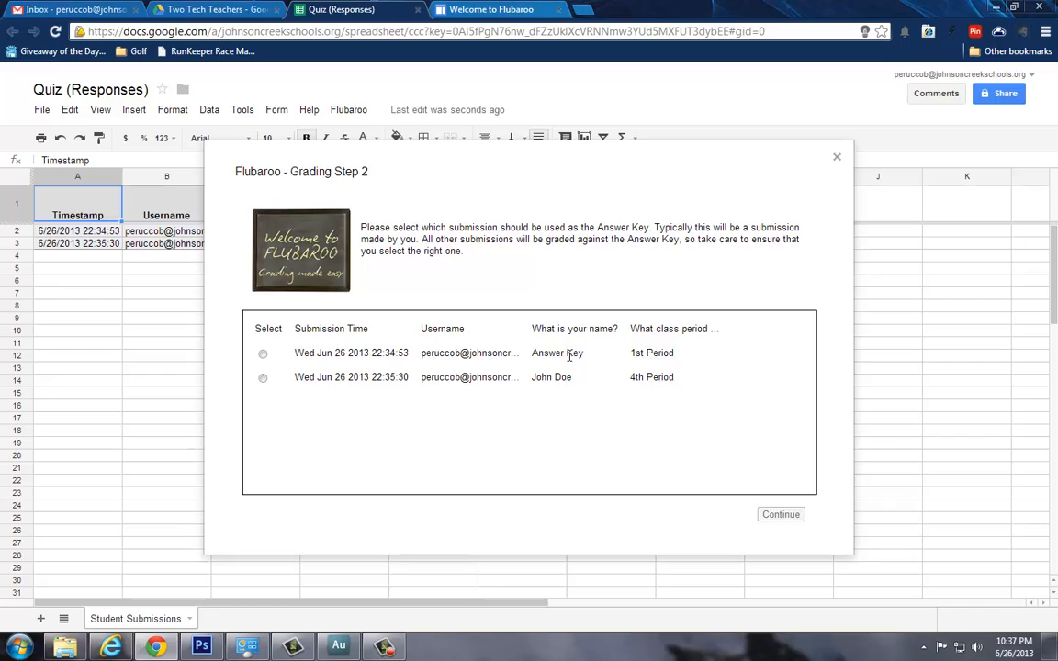
Step: Choose the "Answer Key" submission as the answer key, grade the assignment and view the grades
click(262, 354)
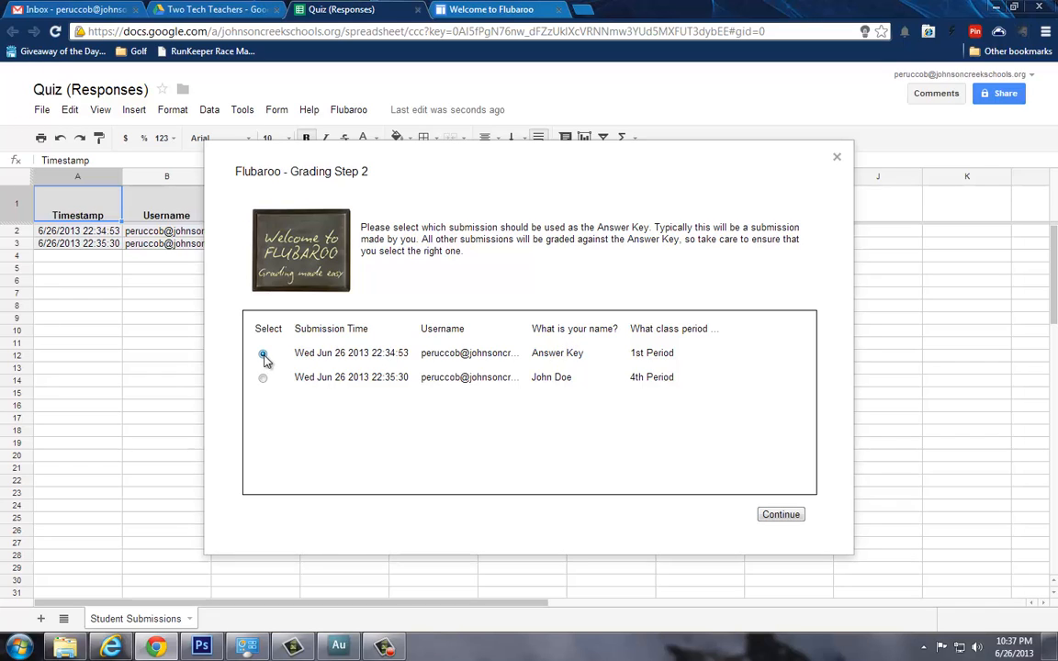
click(780, 516)
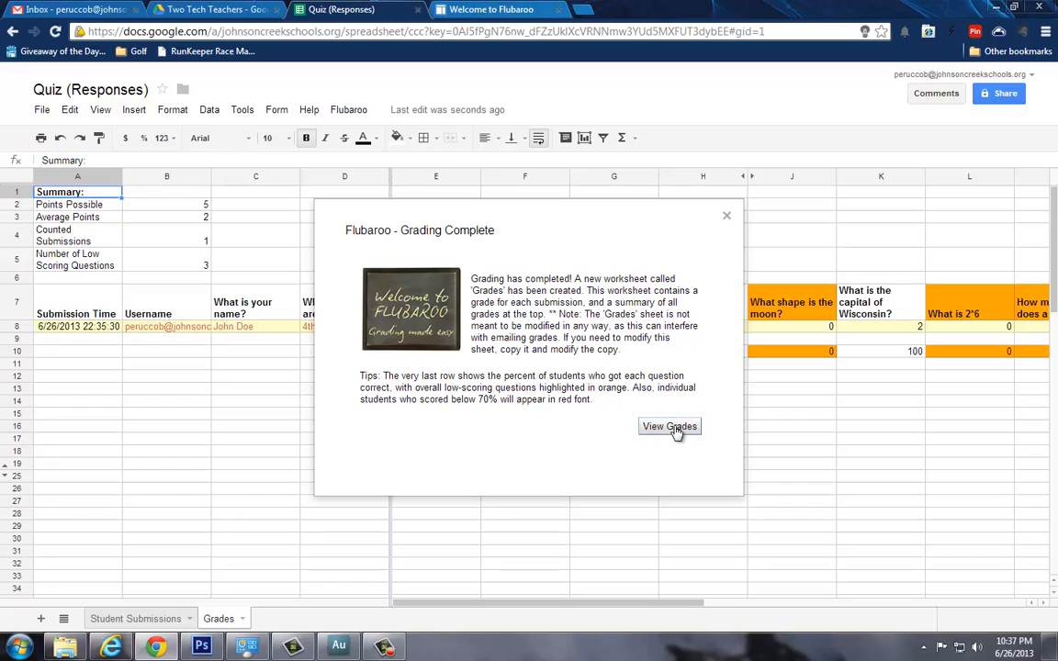
click(678, 426)
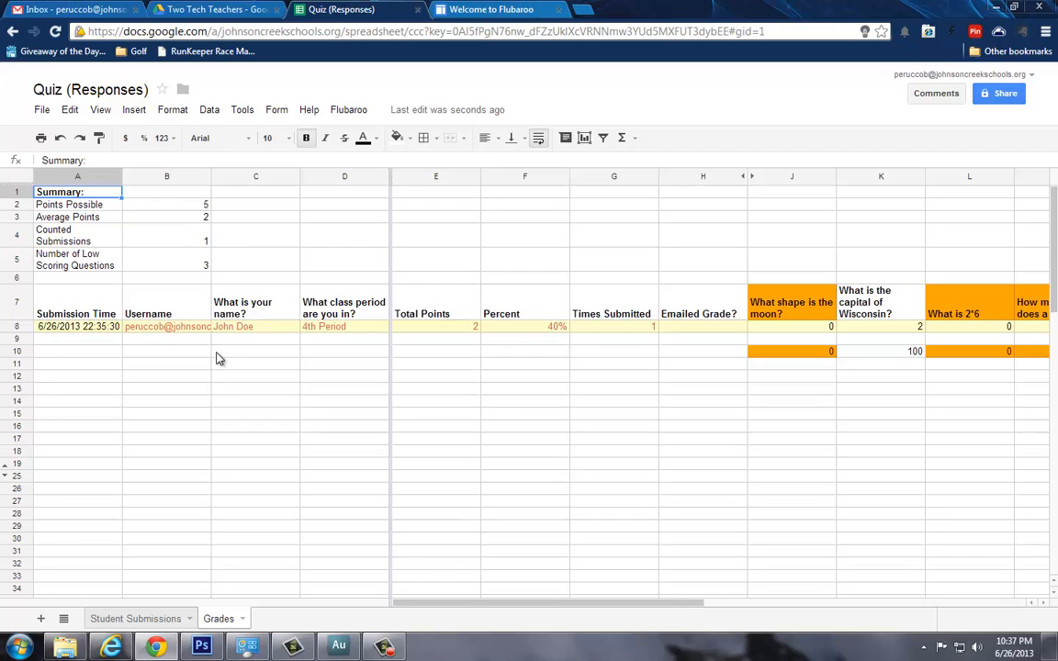
Step: Examine the per-question scores on the Grades sheet and compare them with the Student Submissions sheet
drag(491, 609, 625, 609)
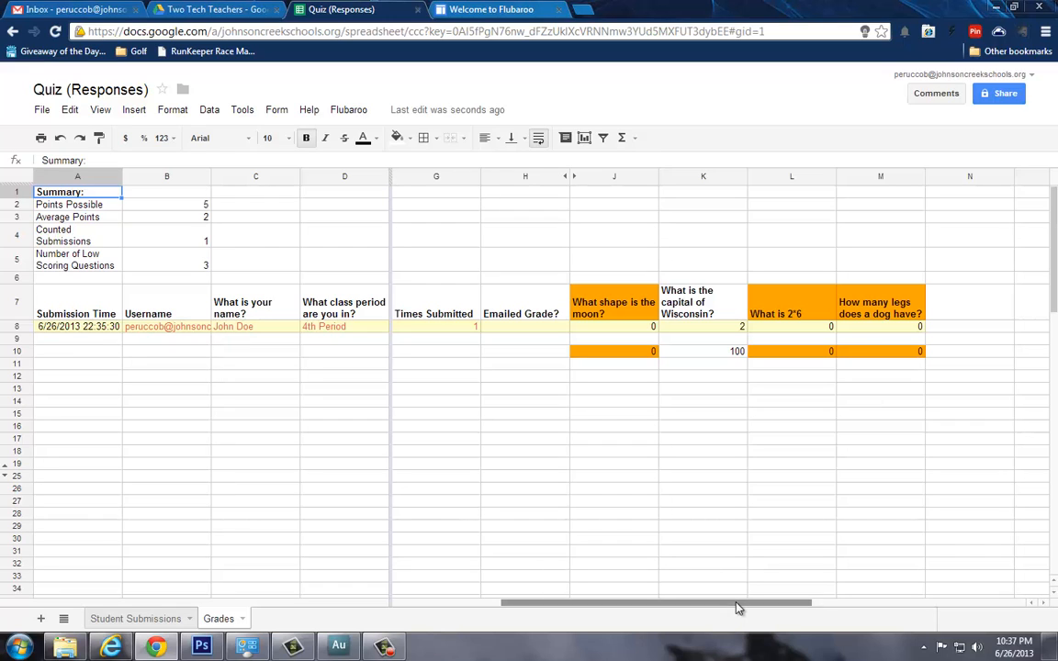
drag(737, 609, 761, 609)
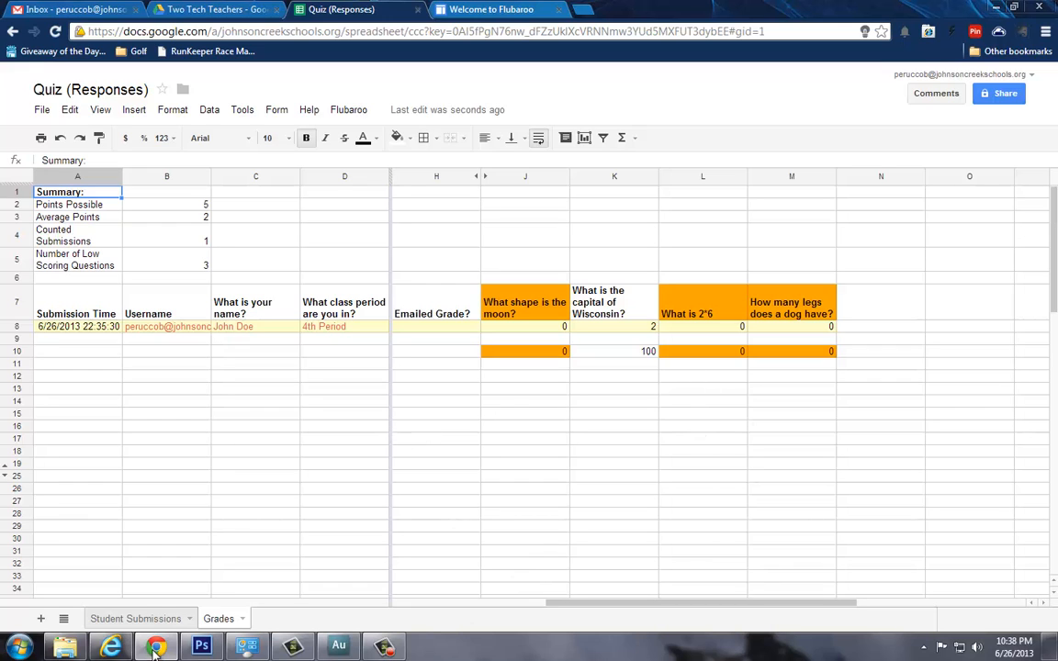
click(134, 618)
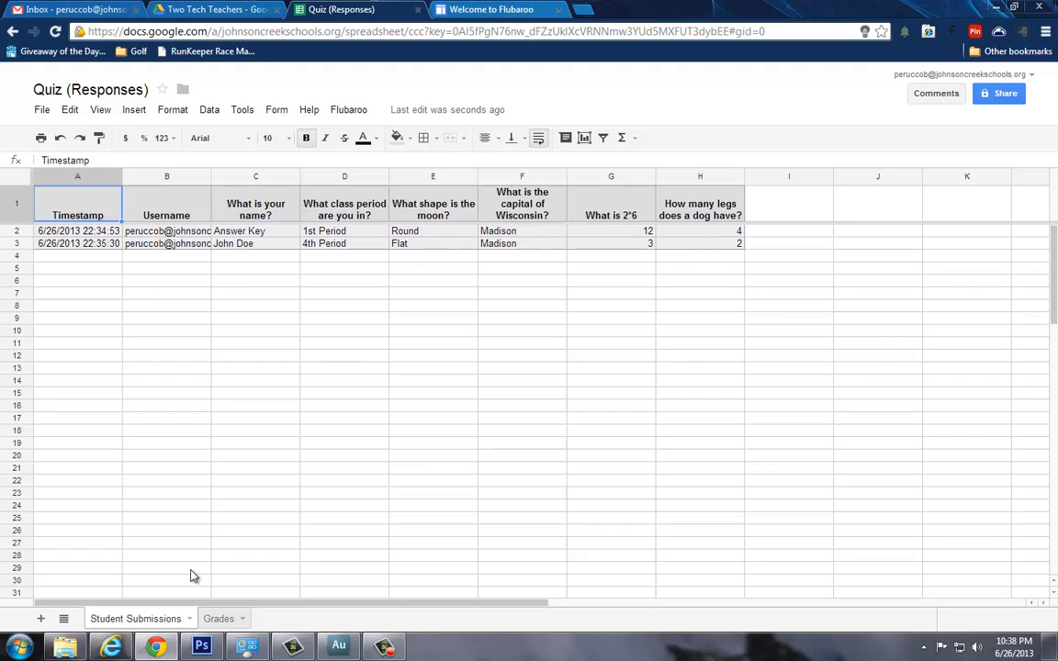
click(221, 618)
drag(657, 610, 609, 617)
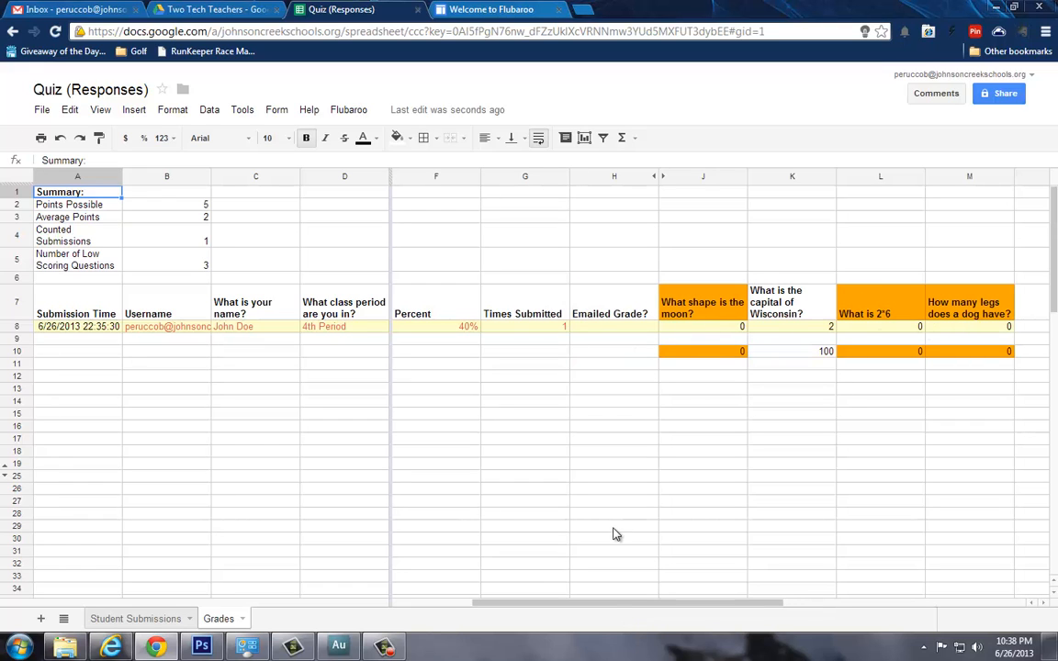
drag(632, 606, 501, 621)
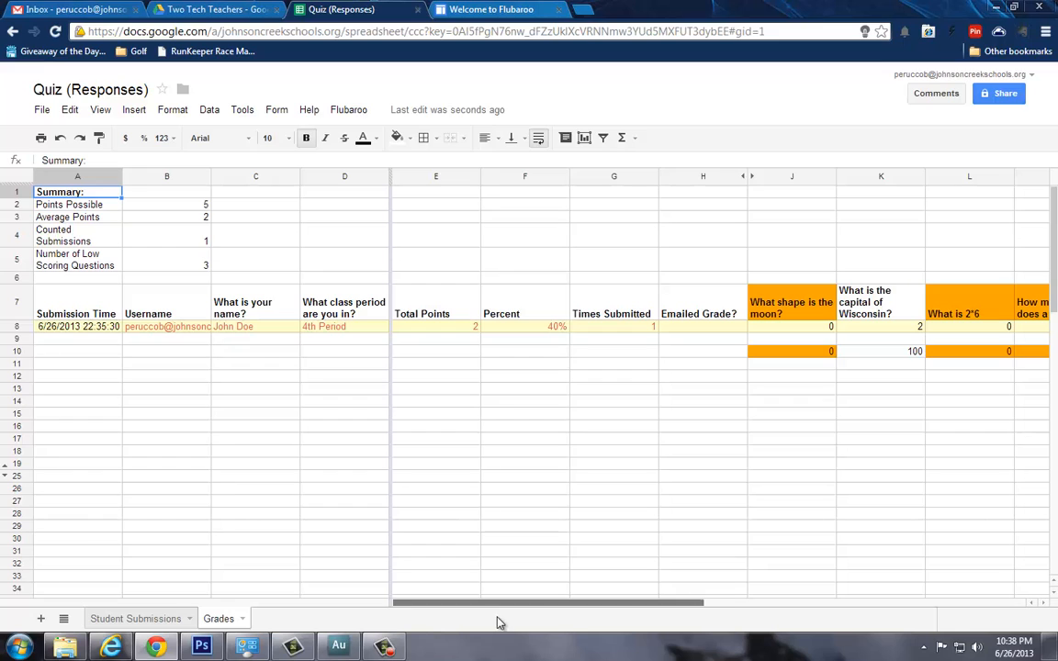
Step: Look over Flubaroo's Email Grades options and close them without sending anything
click(349, 110)
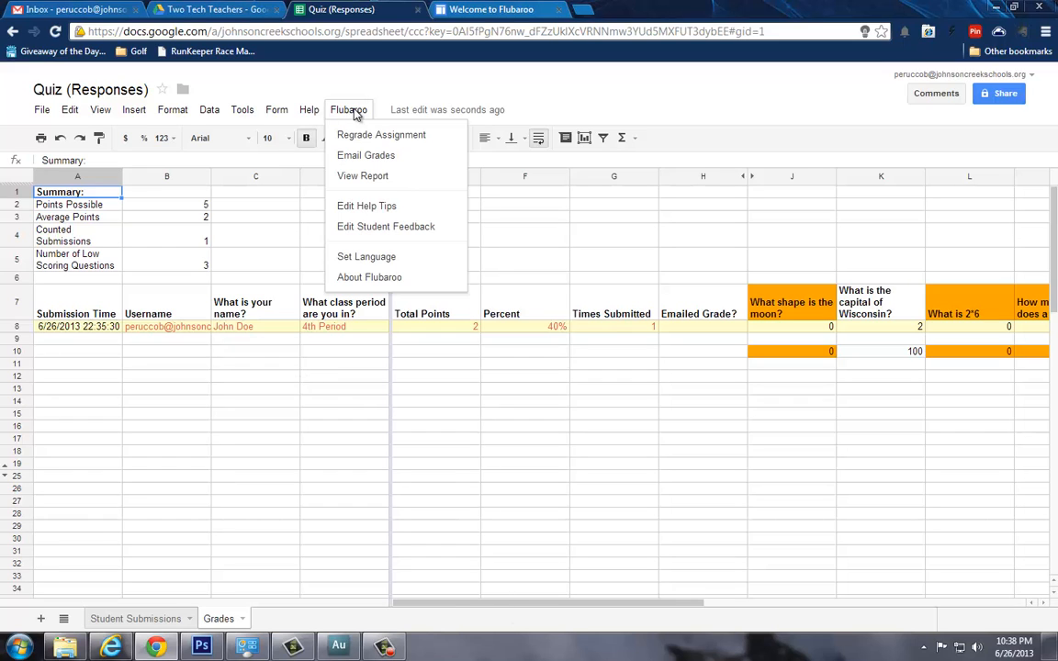
click(406, 157)
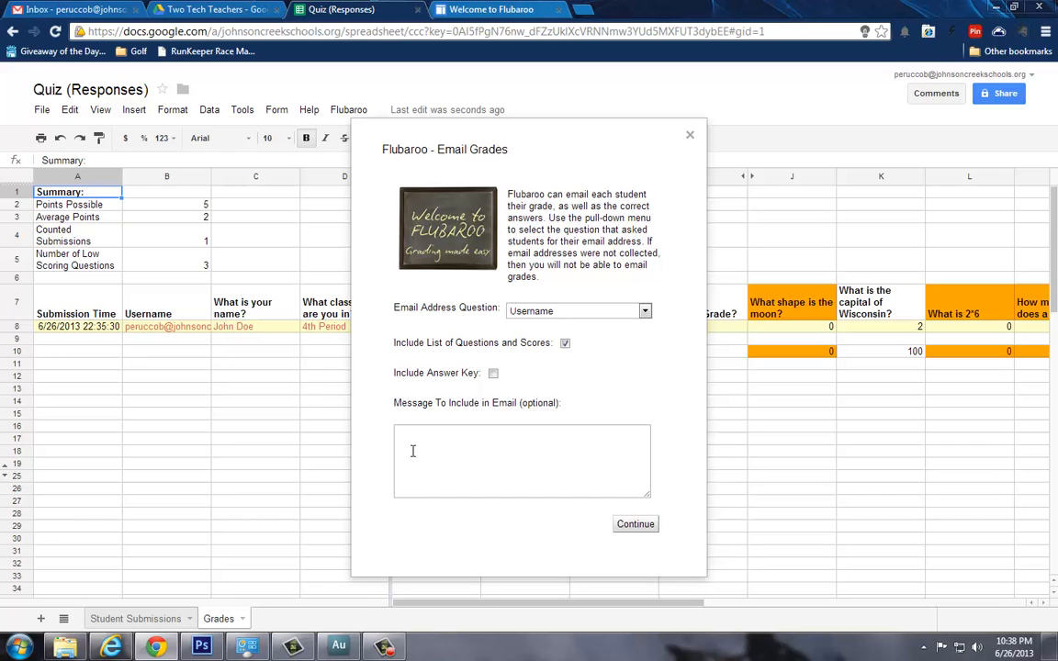
click(689, 135)
Step: View Flubaroo's grading report with the histogram of grades and close it
click(349, 111)
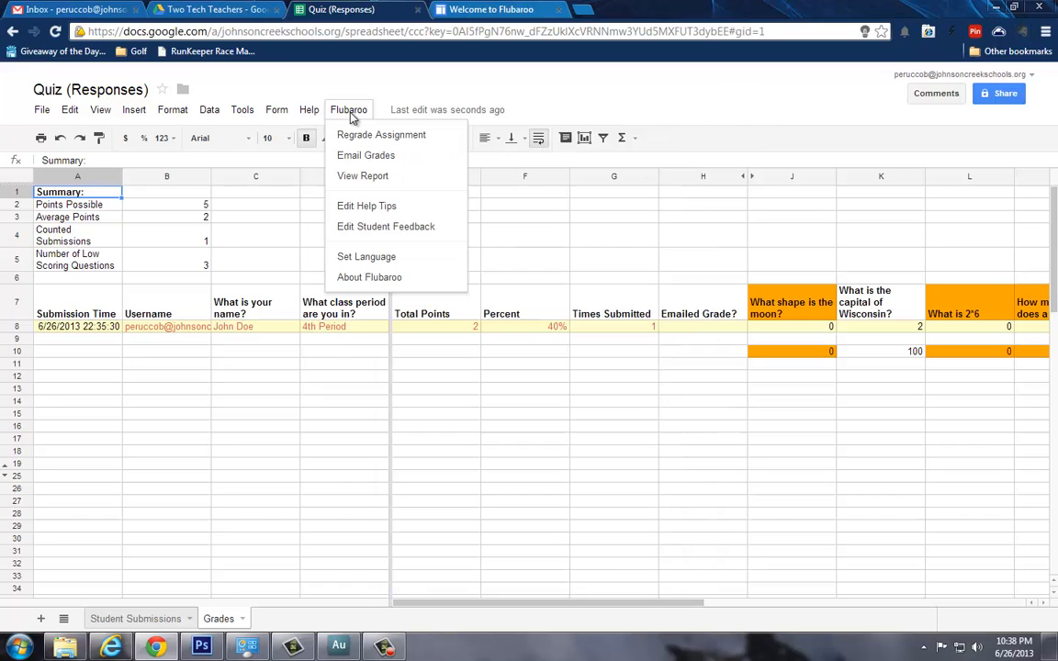
click(356, 174)
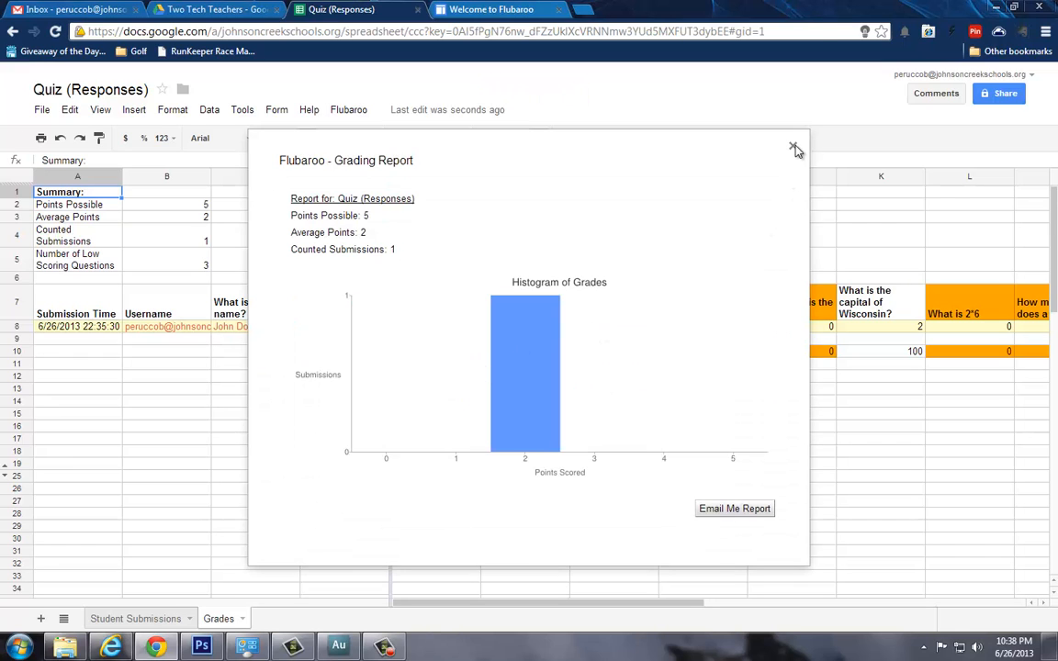
click(795, 147)
Step: Turn on Flubaroo's student feedback editing to add the optional feedback column to the Grades sheet
click(356, 112)
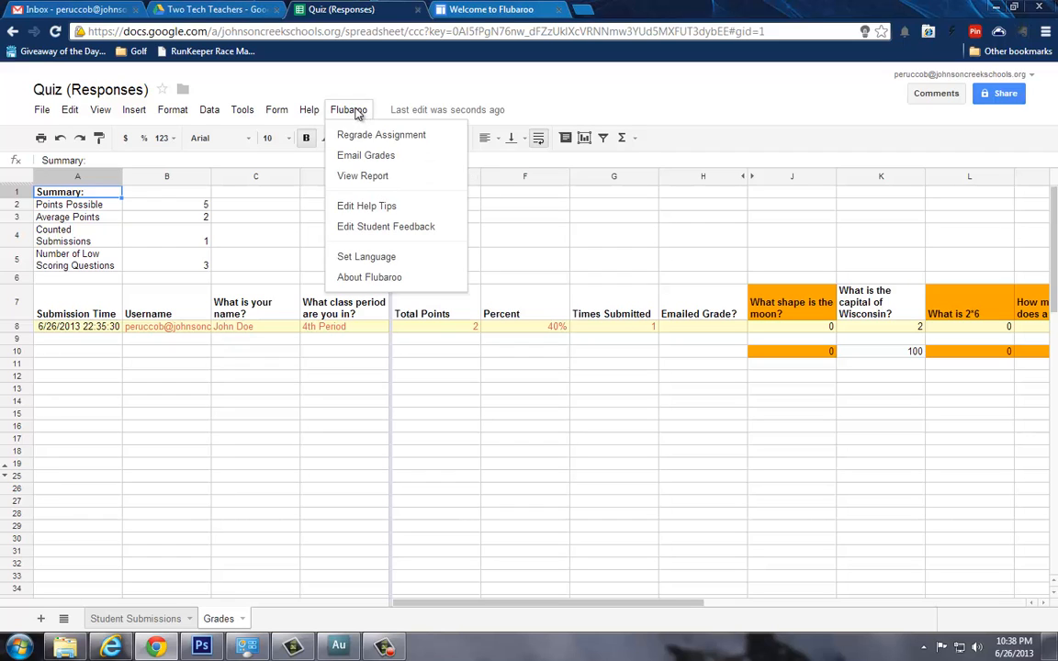
click(386, 226)
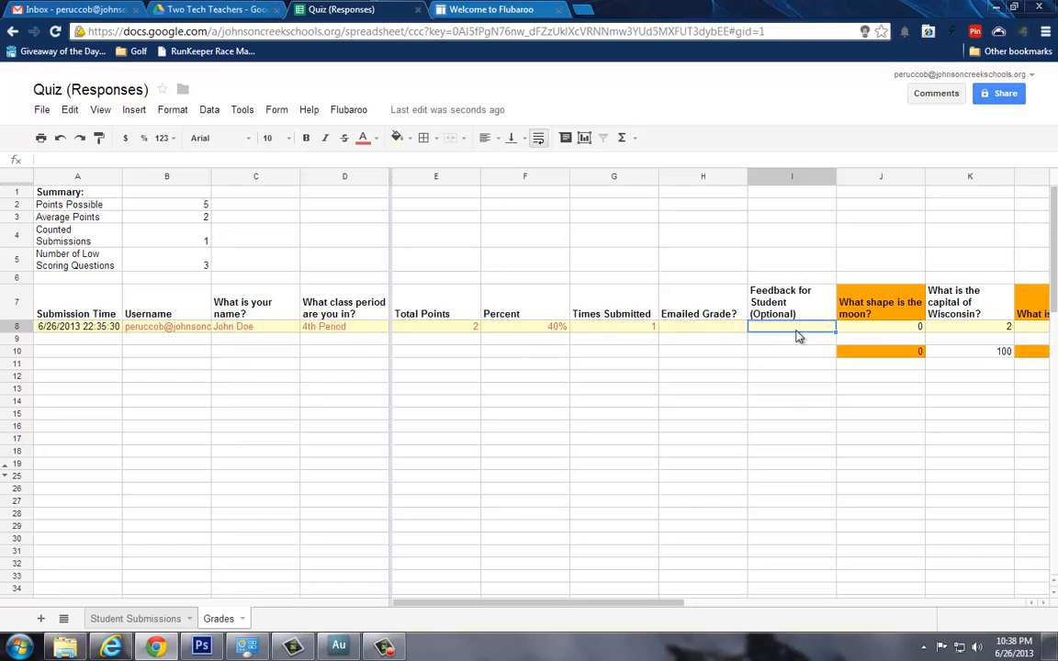
click(350, 111)
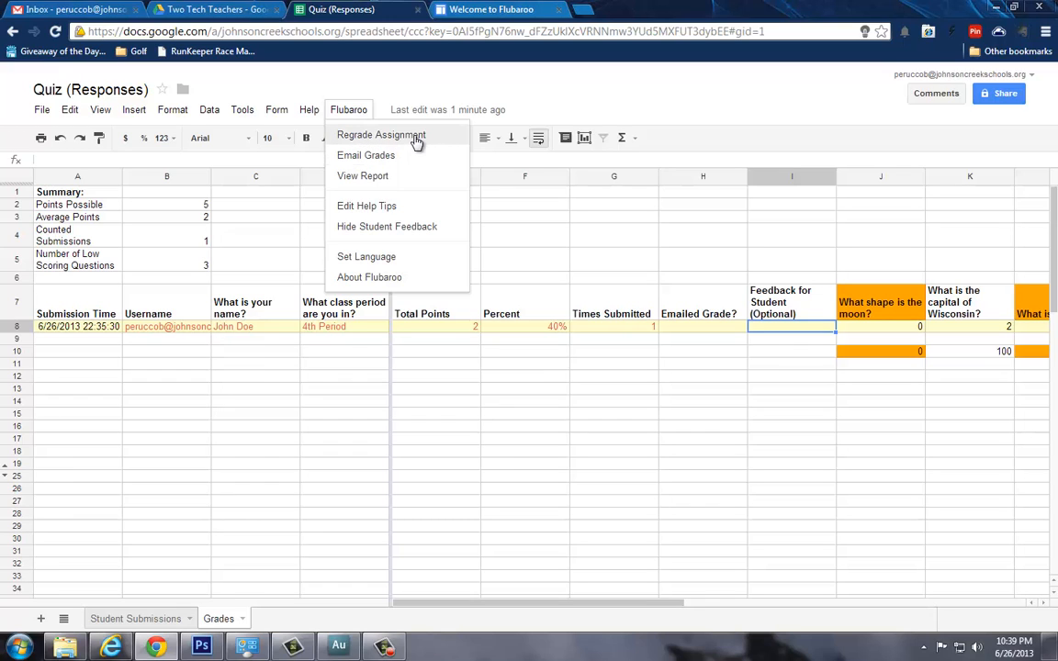
click(700, 335)
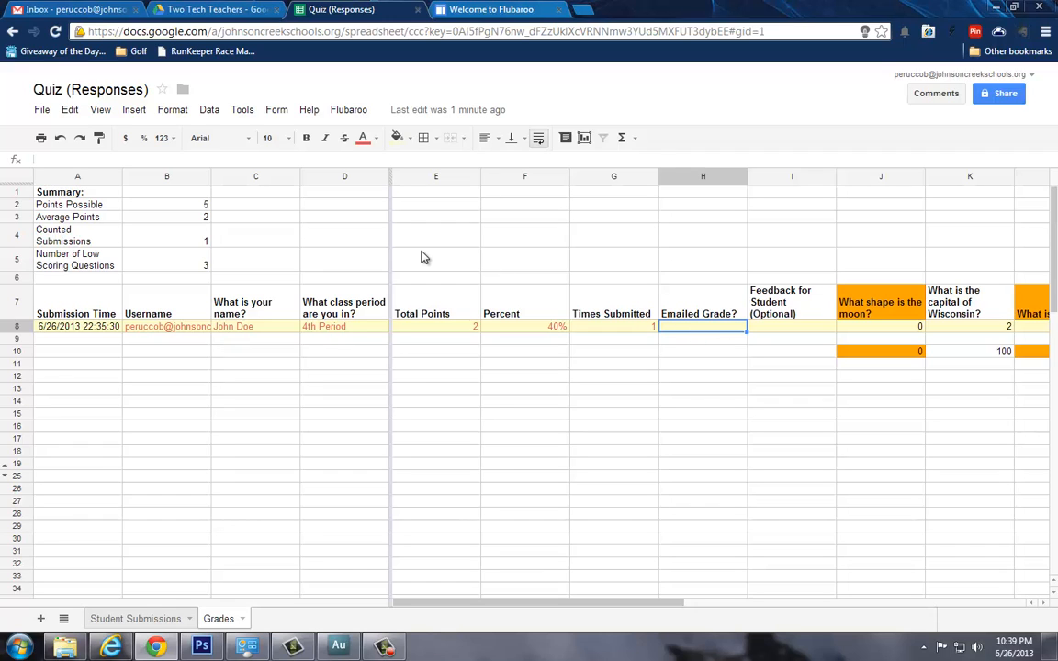
click(353, 110)
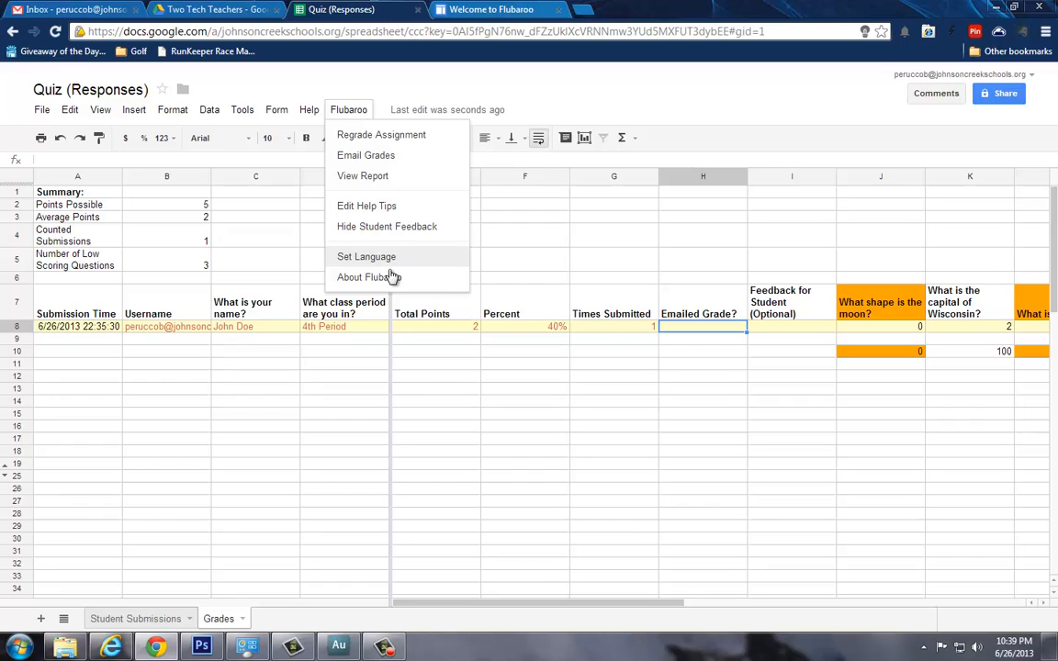
click(347, 111)
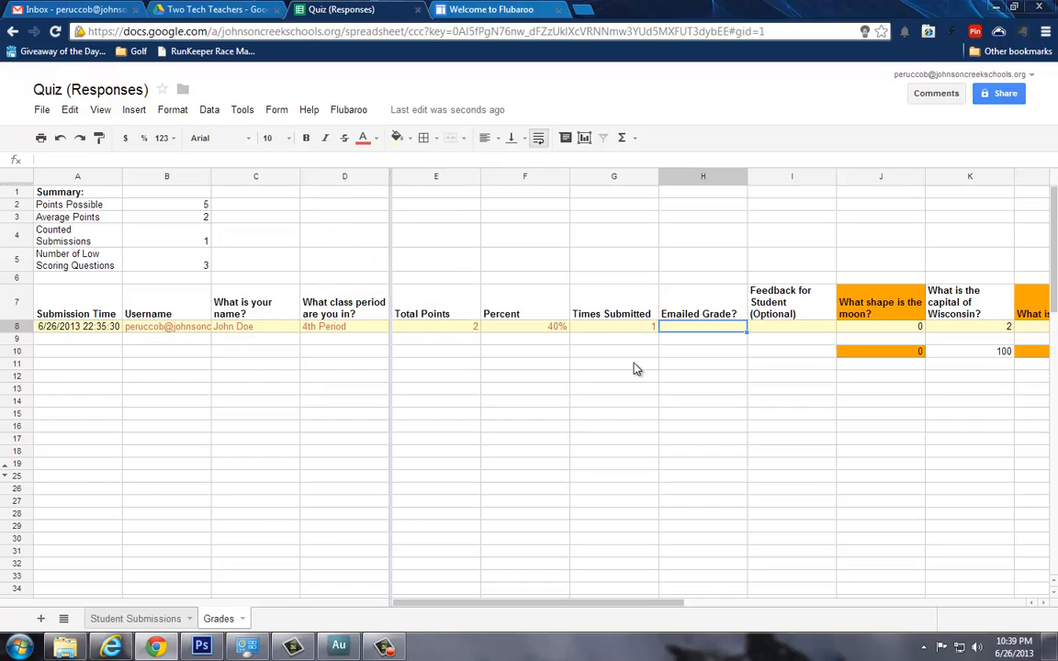